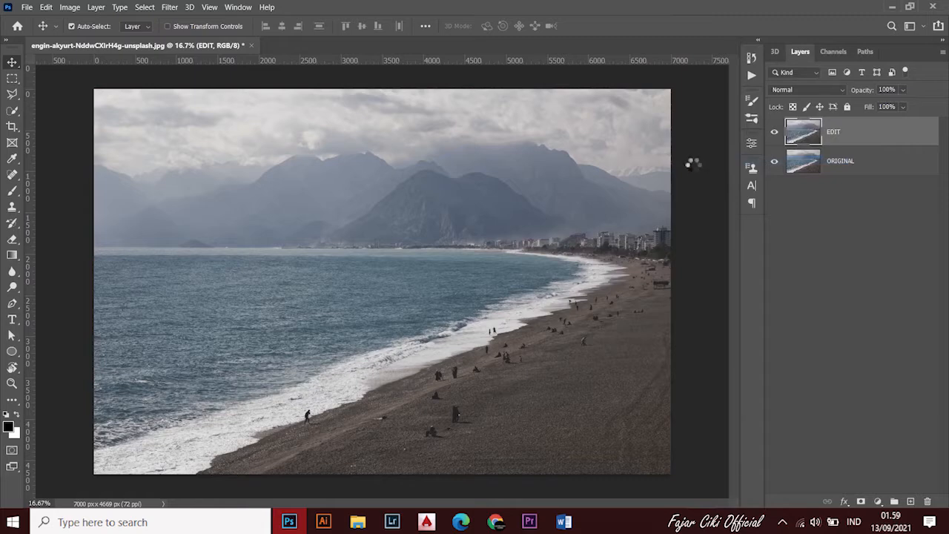
# Step: Open the EDIT layer in the Camera Raw filter and set Tint +12, Contrast -5, Highlights -100 and Shadows +66
pyautogui.click(170, 7)
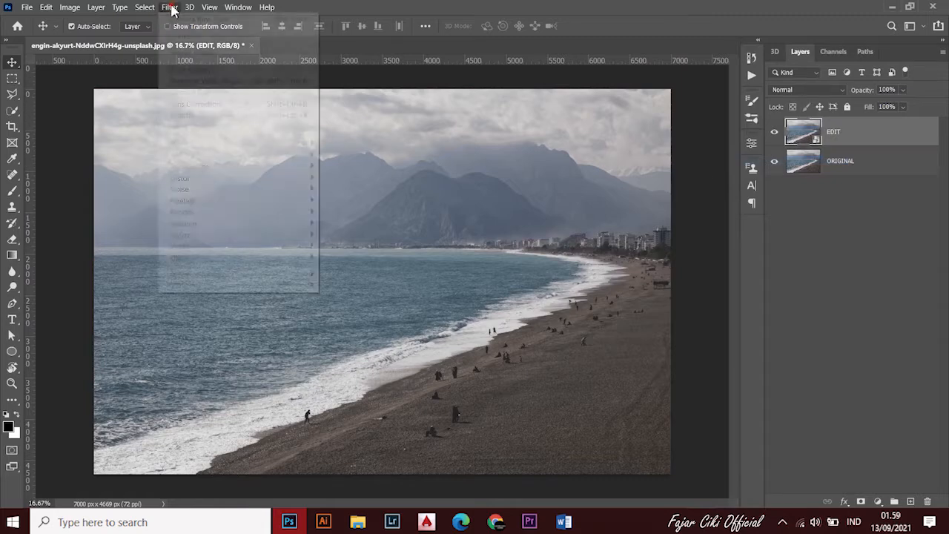
pyautogui.click(202, 94)
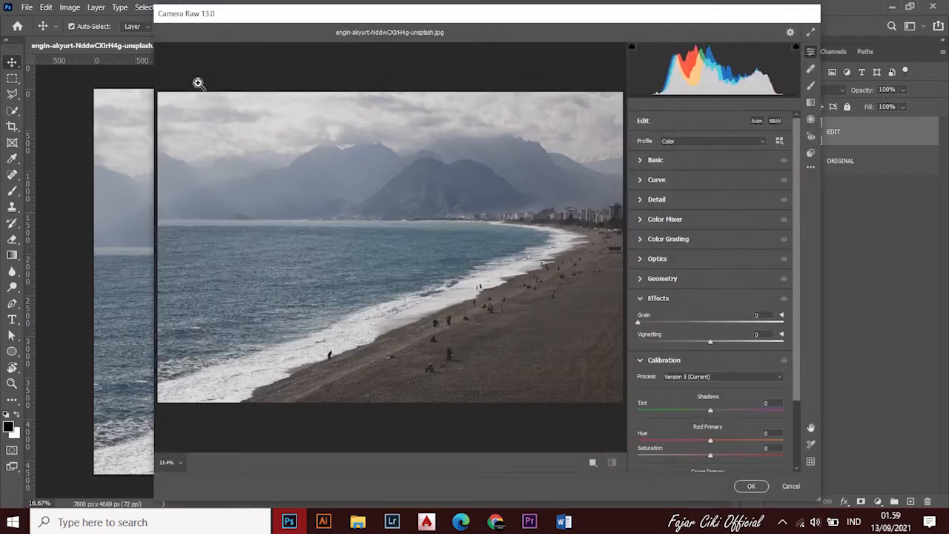
pyautogui.click(640, 160)
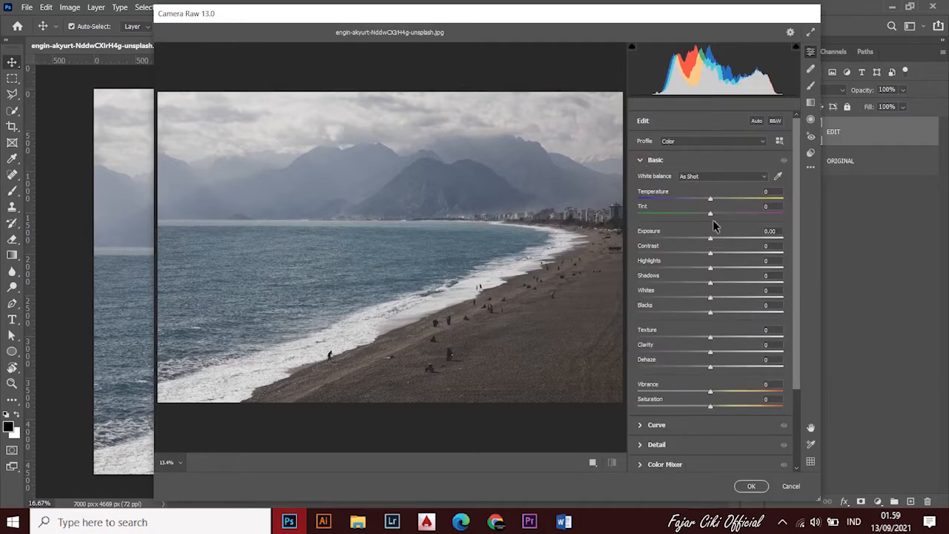
pyautogui.moveTo(710, 215); pyautogui.dragTo(720, 217)
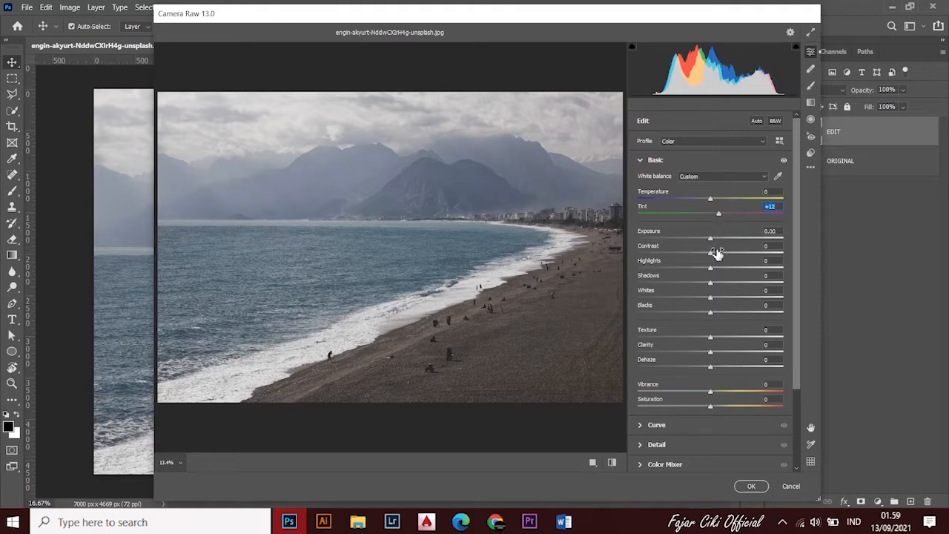
pyautogui.moveTo(711, 255); pyautogui.dragTo(709, 256)
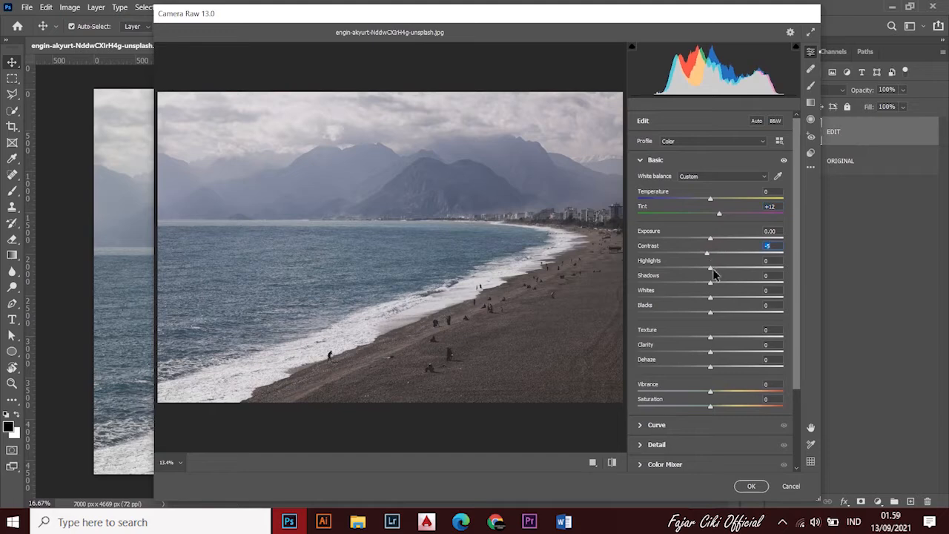
pyautogui.moveTo(710, 268); pyautogui.dragTo(623, 266)
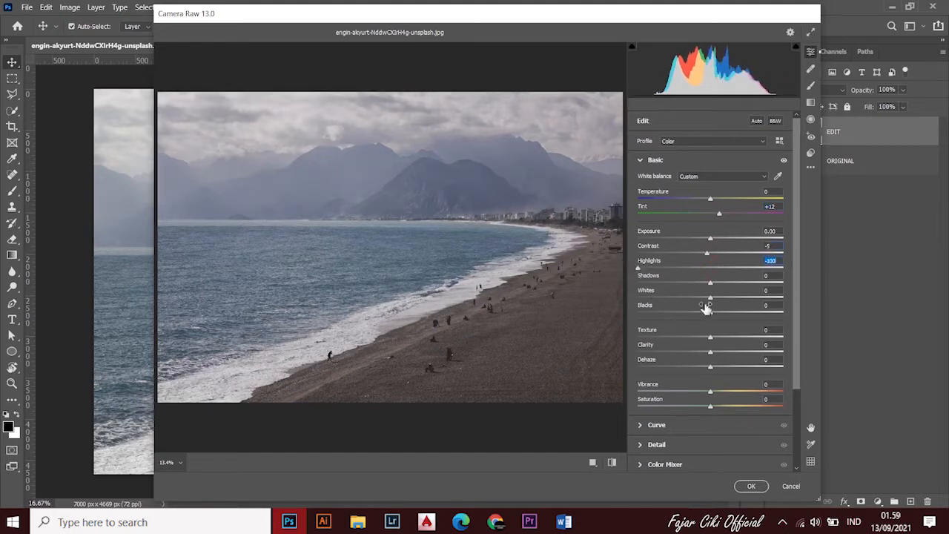
pyautogui.moveTo(712, 284); pyautogui.dragTo(760, 290)
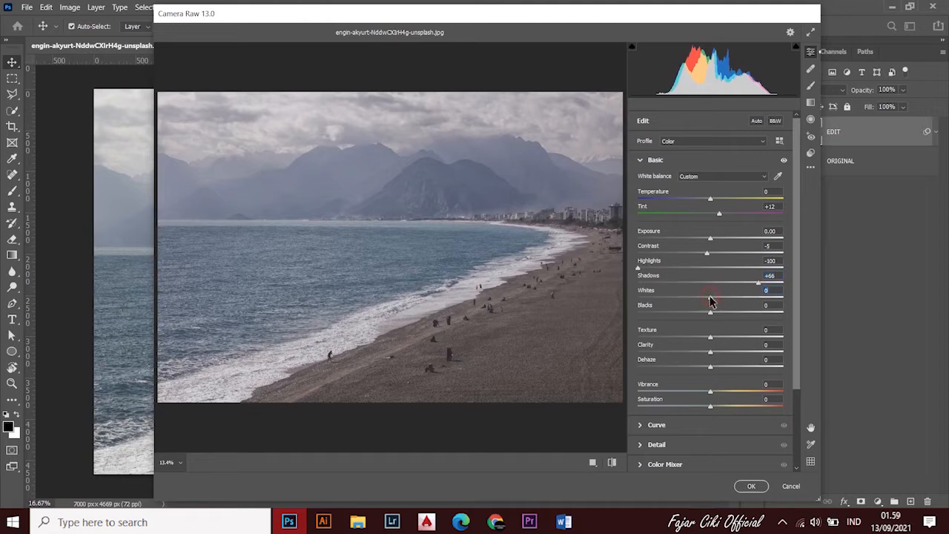
# Step: Set Whites to -7, Blacks +29, Texture +28, Clarity -19, Dehaze +31, Vibrance +50 and Saturation +29
pyautogui.moveTo(711, 301); pyautogui.dragTo(722, 341)
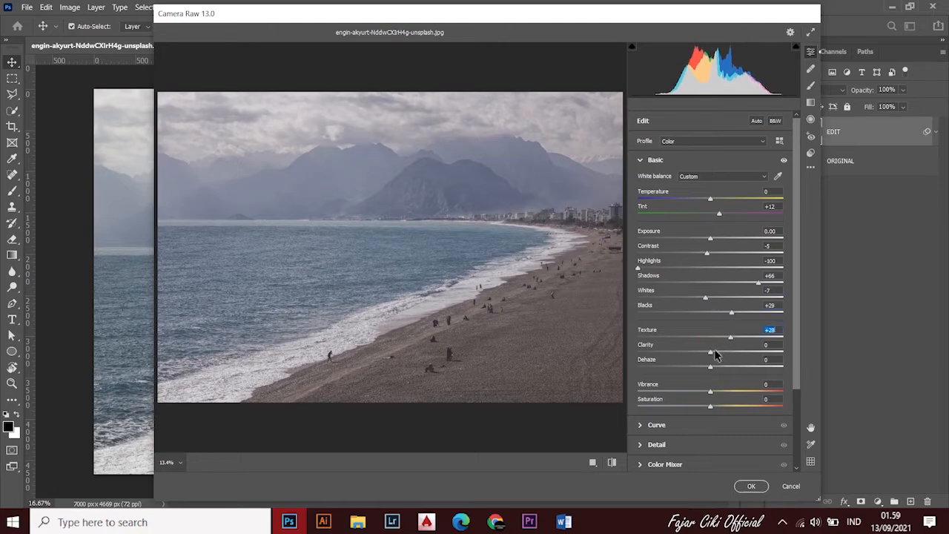
pyautogui.moveTo(710, 353)
pyautogui.mouseDown()
pyautogui.moveTo(680, 356)
pyautogui.moveTo(699, 353)
pyautogui.mouseUp()
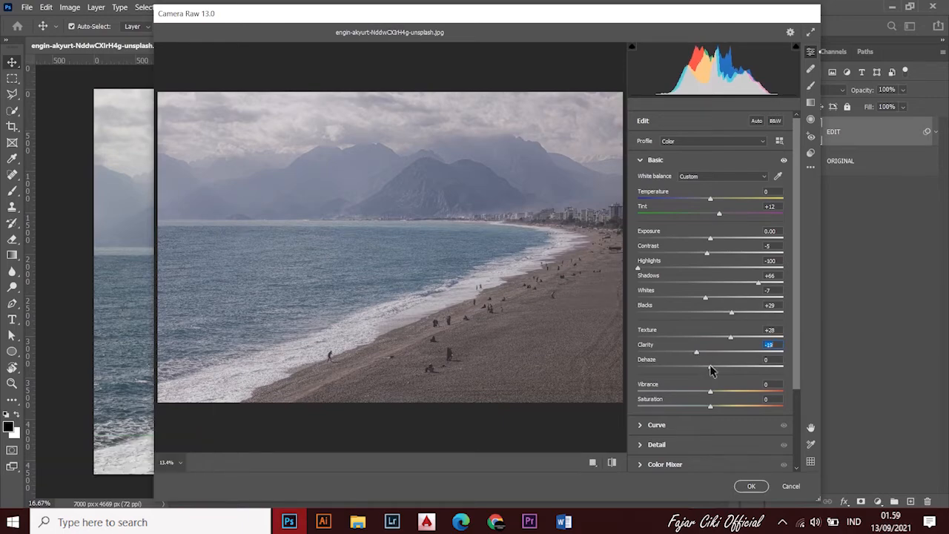
pyautogui.moveTo(711, 367); pyautogui.dragTo(734, 369)
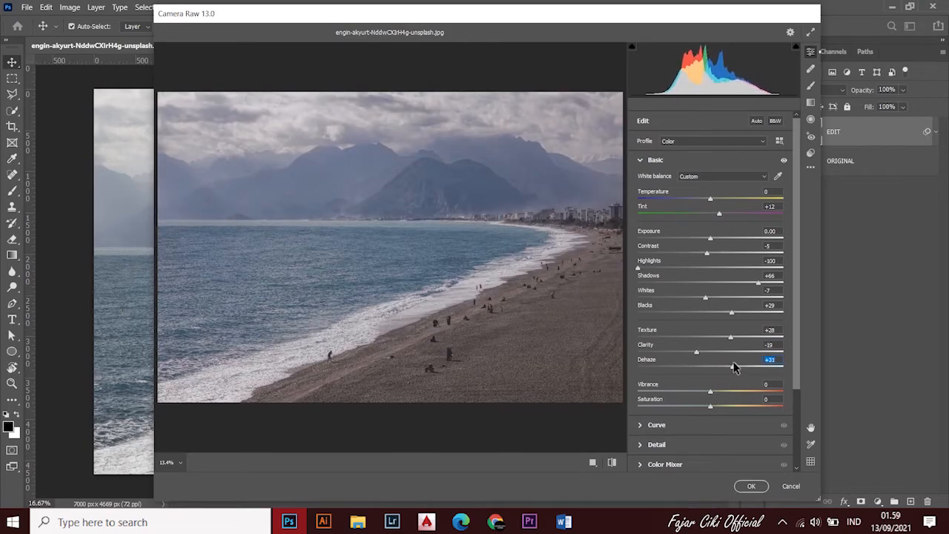
pyautogui.moveTo(714, 395); pyautogui.dragTo(747, 393)
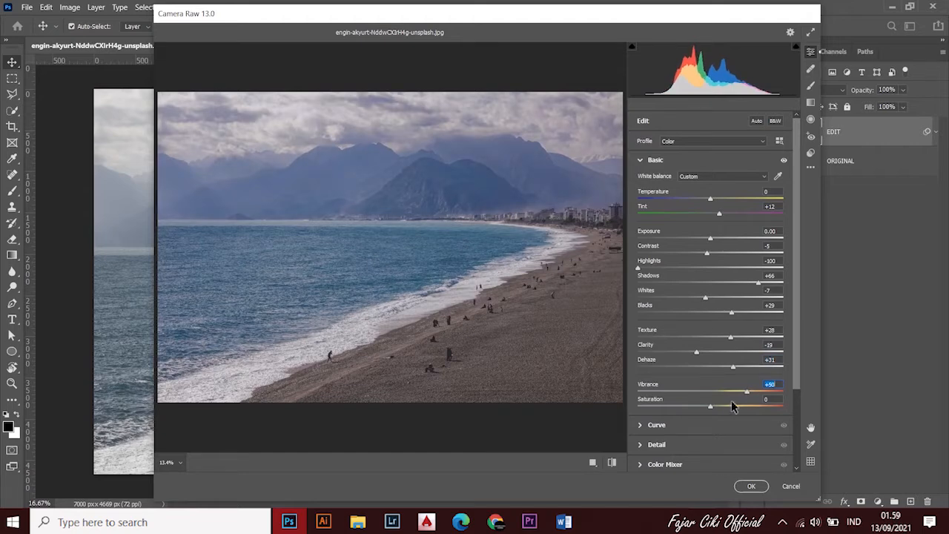
pyautogui.moveTo(712, 410); pyautogui.dragTo(729, 410)
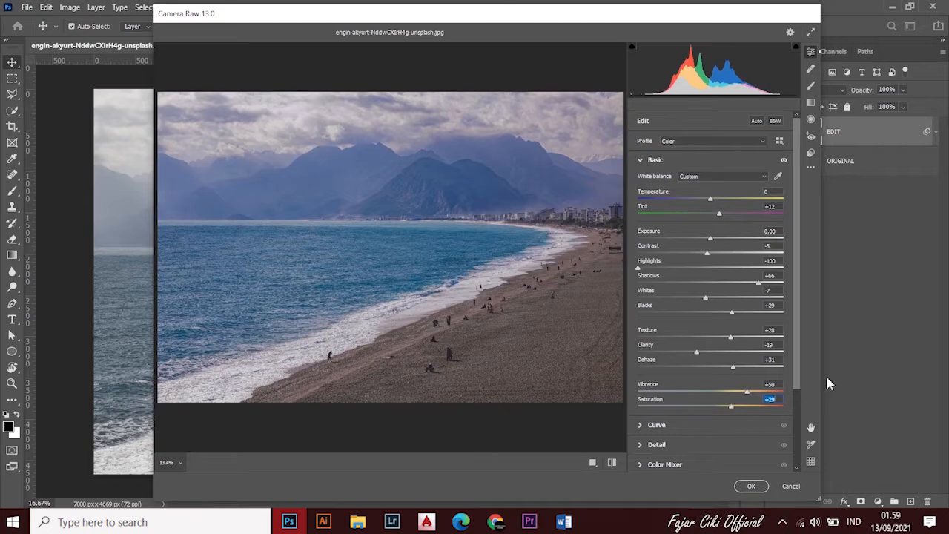
# Step: Adjust the parametric curve with Highlights -10, Lights -3 and Darks +14
pyautogui.moveTo(799, 301); pyautogui.dragTo(799, 386)
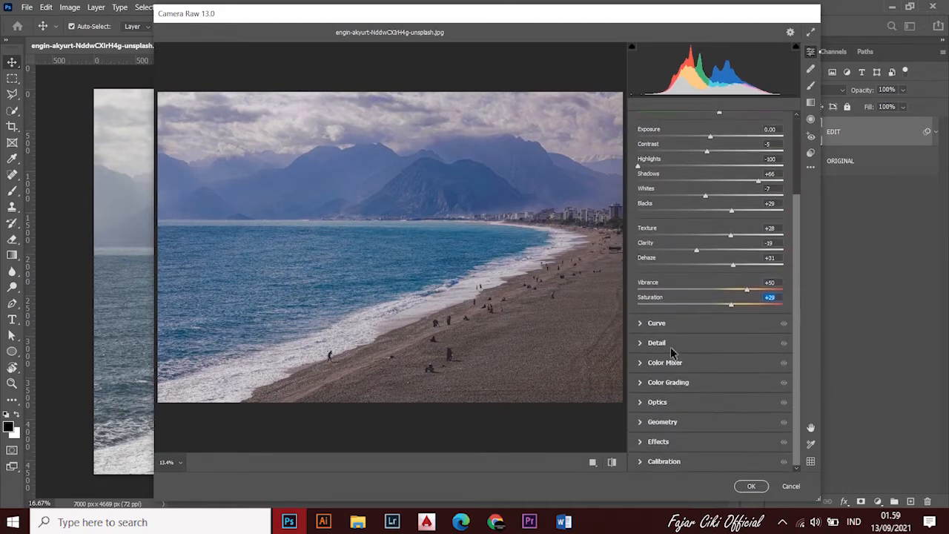
pyautogui.click(643, 325)
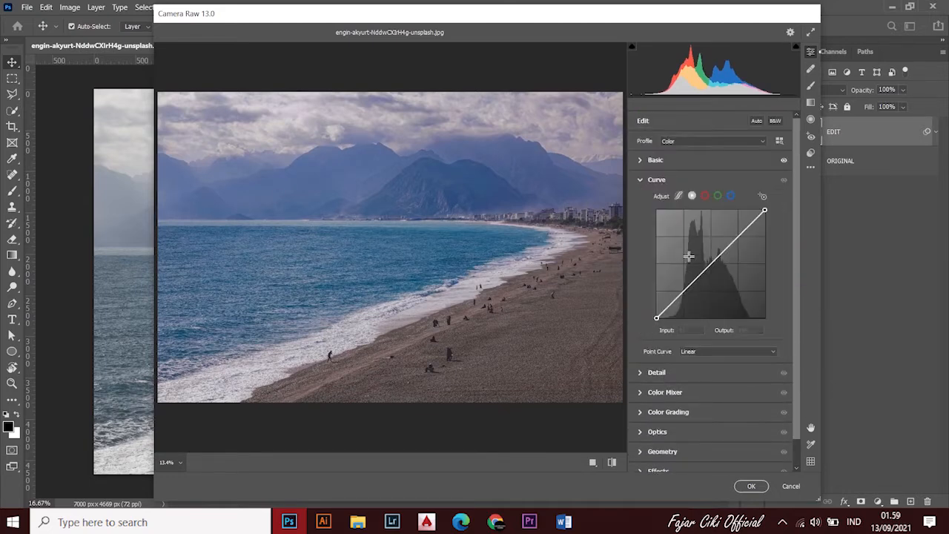
pyautogui.click(678, 196)
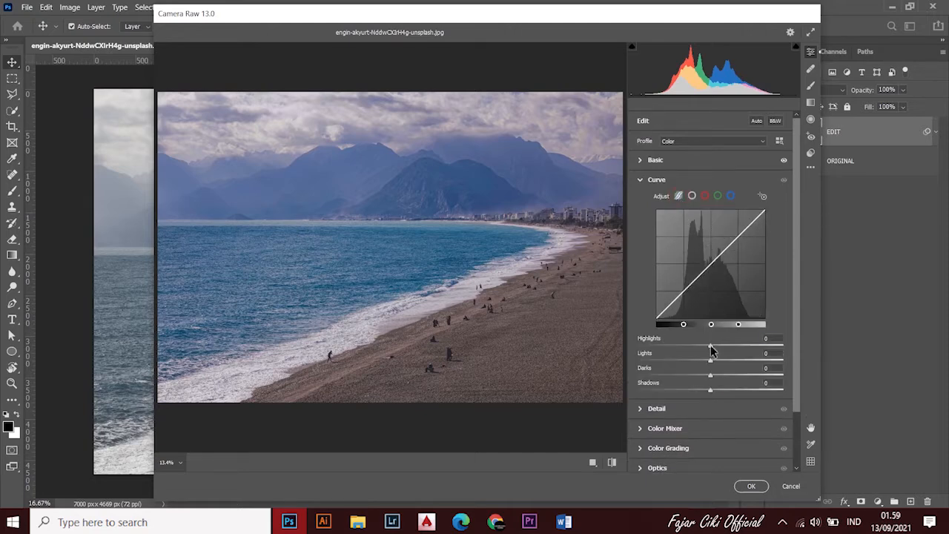
pyautogui.moveTo(710, 350); pyautogui.dragTo(721, 373)
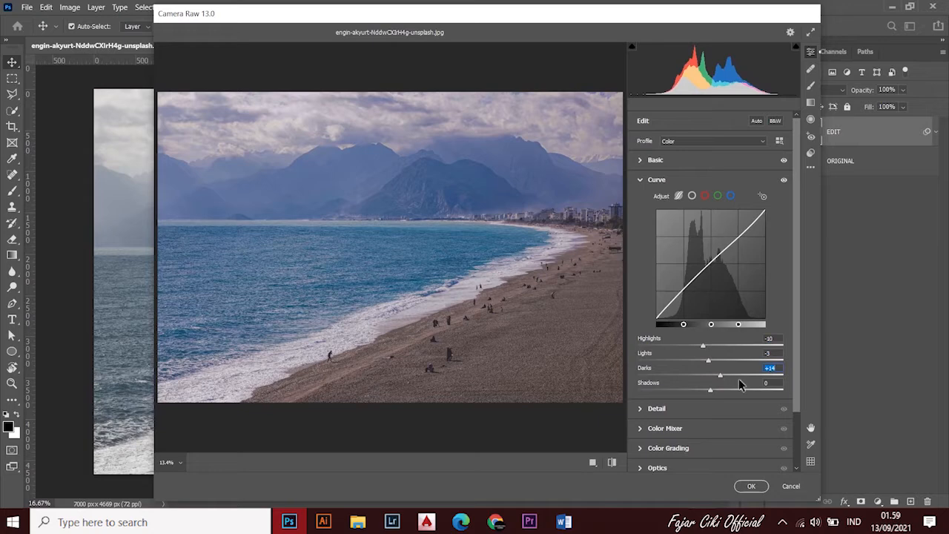
# Step: Add a midtone point to the main point curve with input 128 and output 128
pyautogui.click(692, 197)
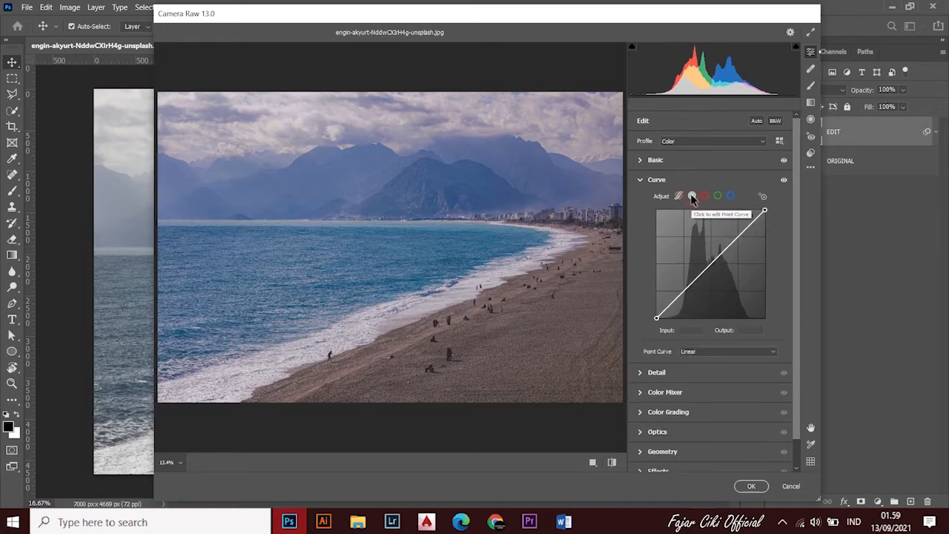
pyautogui.click(710, 263)
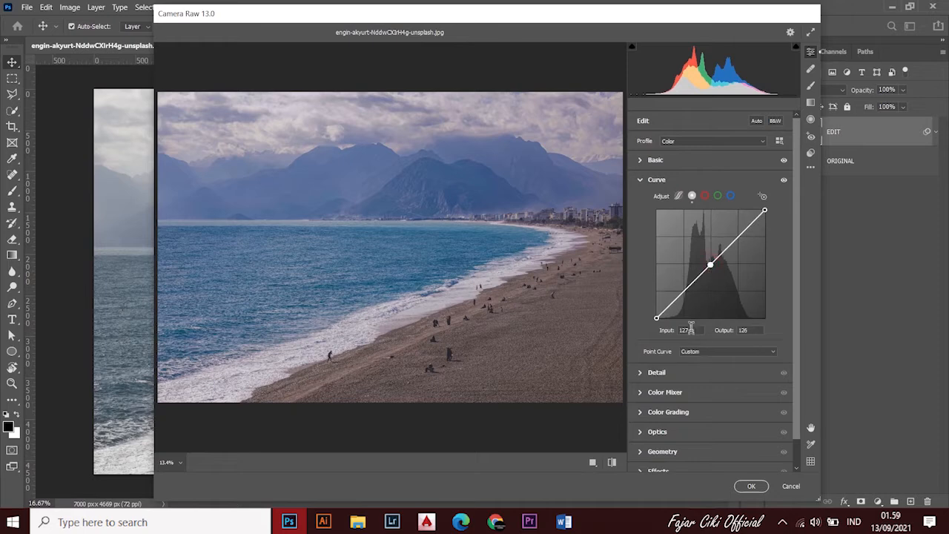
pyautogui.write('128')
pyautogui.click(745, 330)
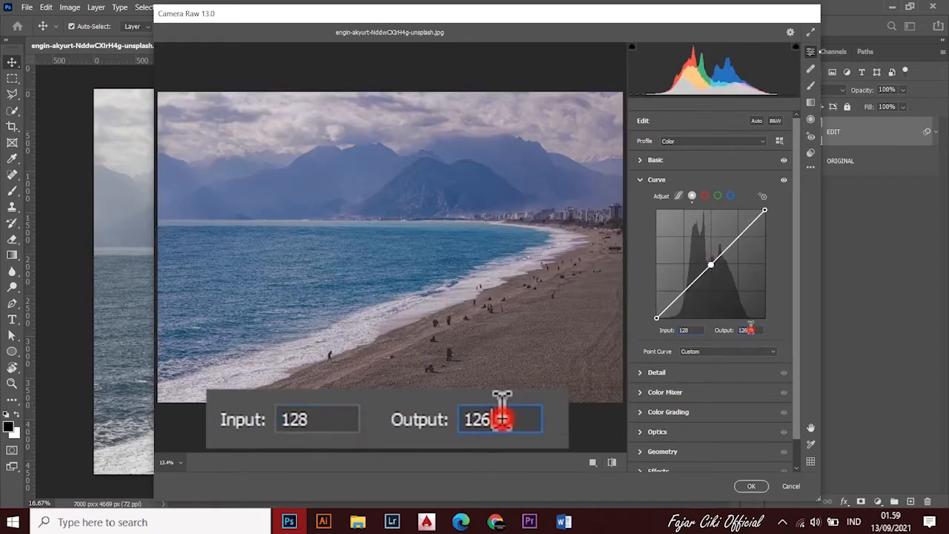
pyautogui.write('128')
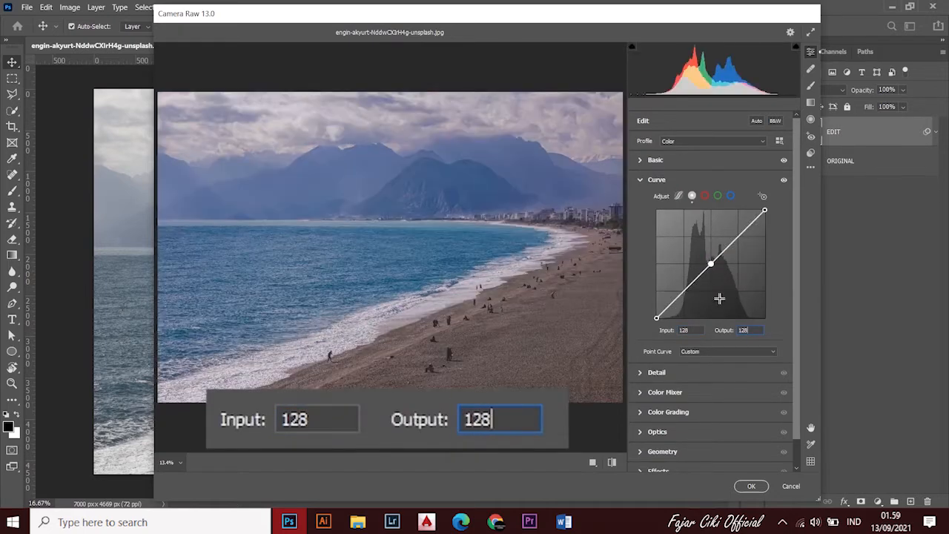
# Step: Add a shadow point to the main point curve with input 58 and output 58
pyautogui.click(689, 291)
pyautogui.click(680, 330)
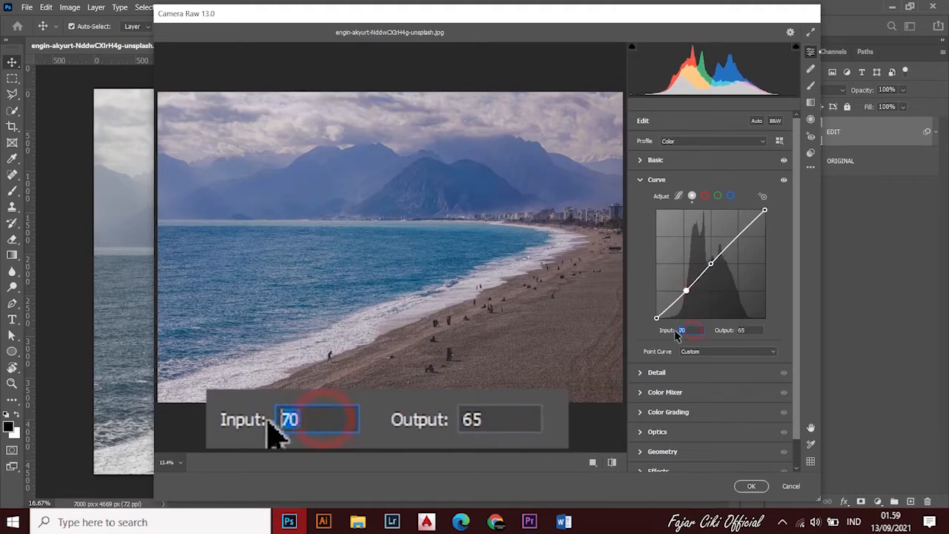
pyautogui.write('58')
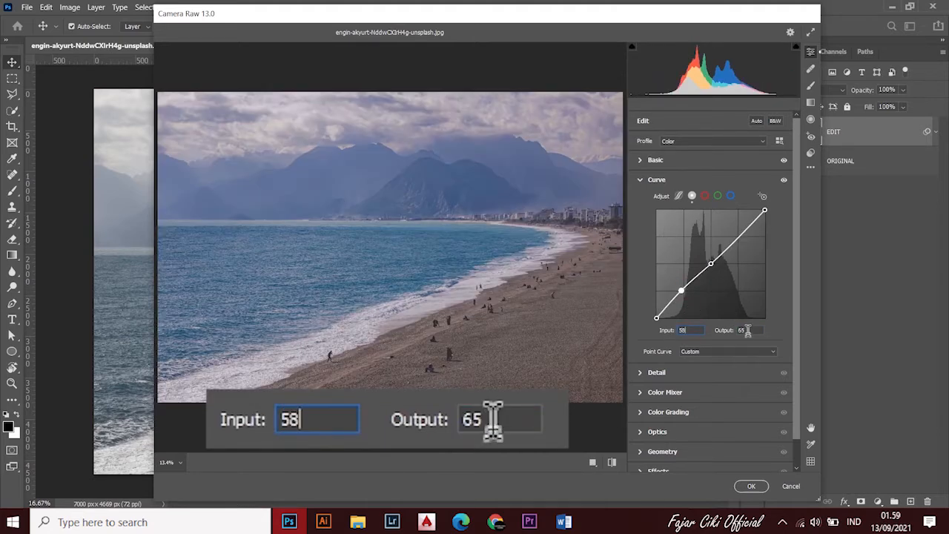
pyautogui.click(743, 331)
pyautogui.write('58')
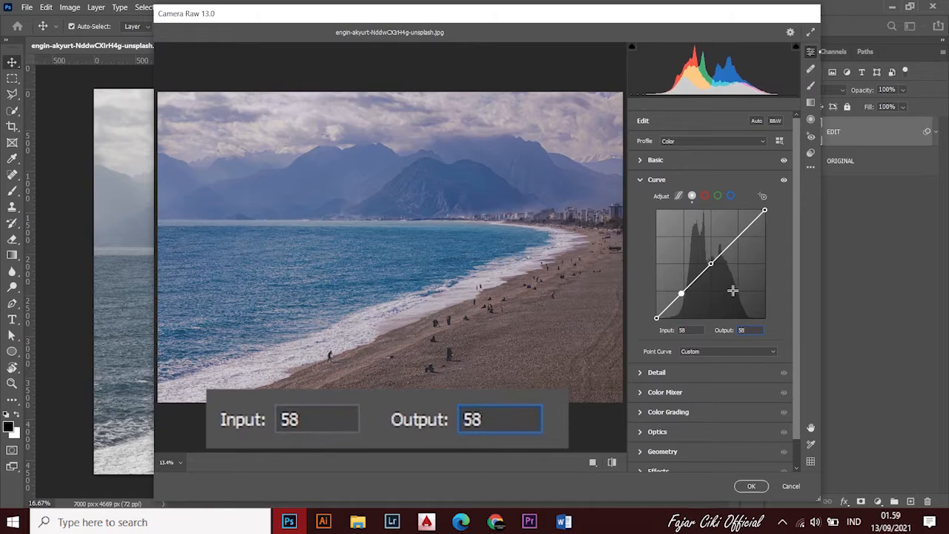
# Step: Raise the black end point of the main point curve to output 19, keeping its input at 0
pyautogui.click(656, 317)
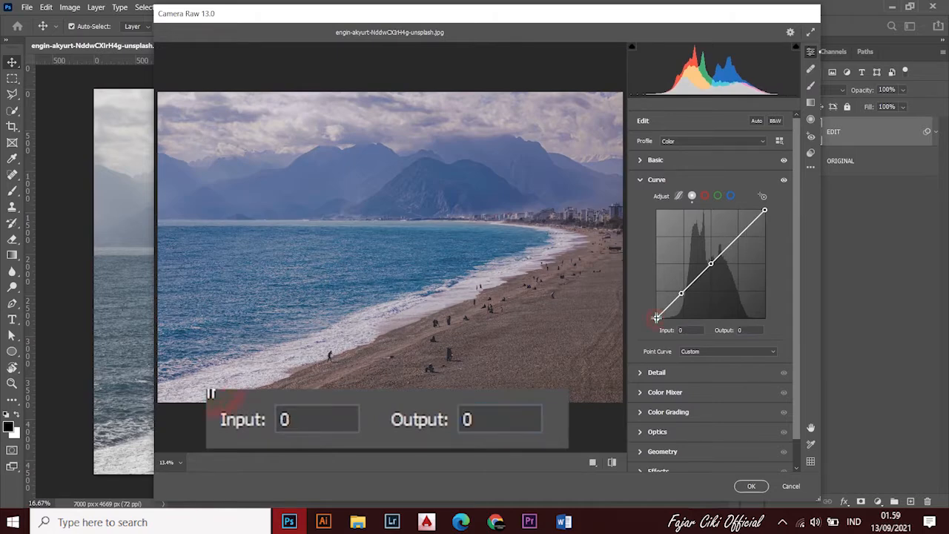
pyautogui.click(681, 330)
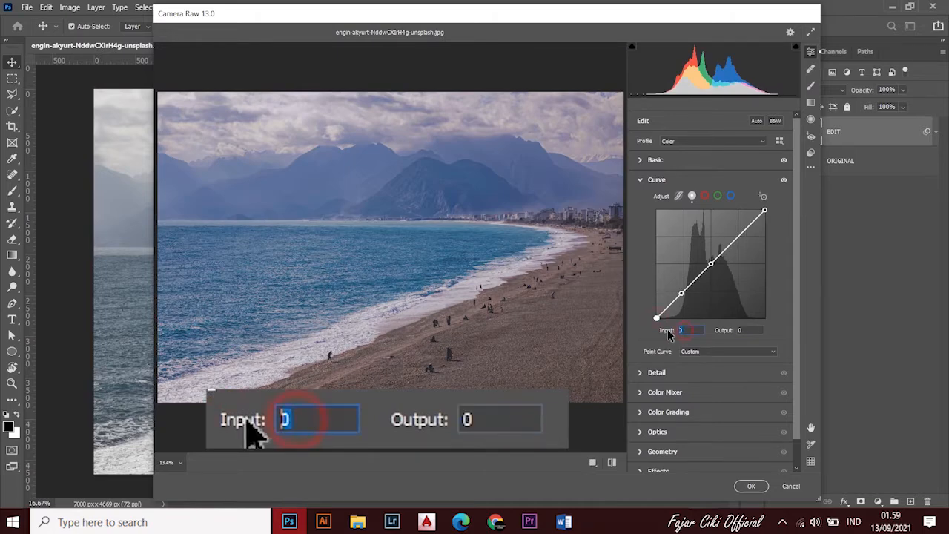
pyautogui.click(743, 331)
pyautogui.write('19')
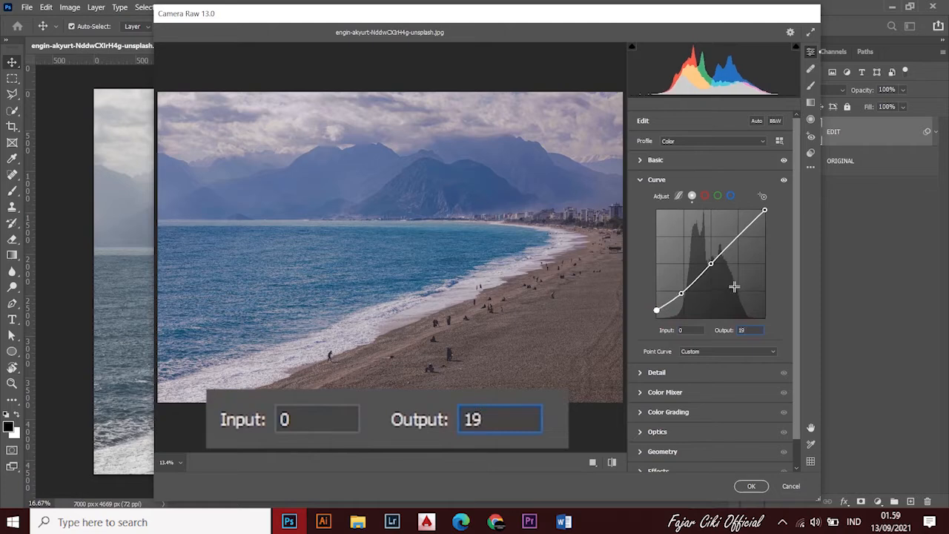
# Step: Add a highlight point to the main point curve with input 191 and output 186
pyautogui.click(736, 234)
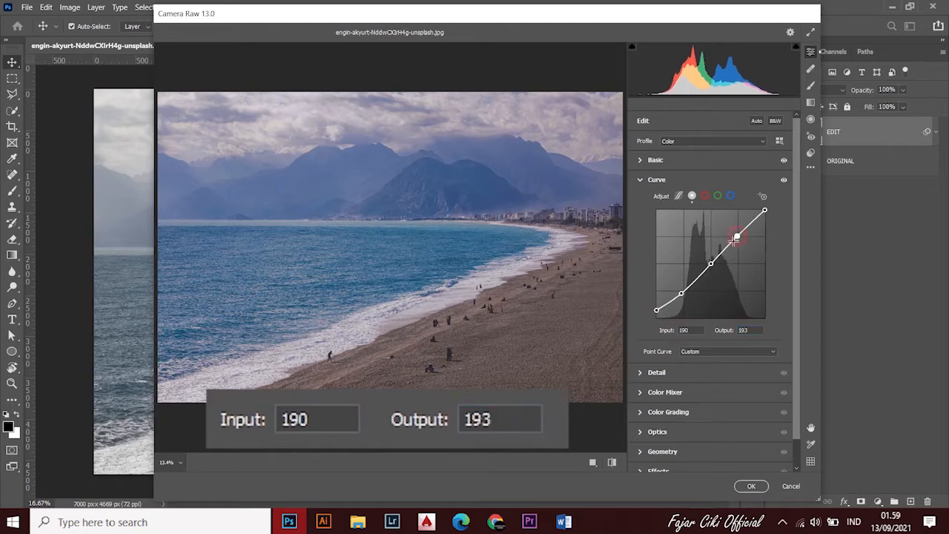
pyautogui.click(688, 330)
pyautogui.write('191')
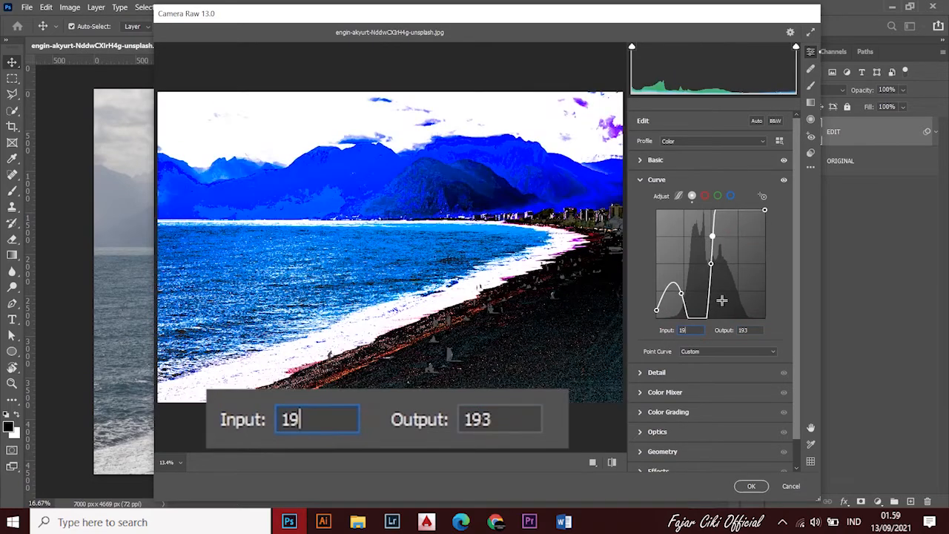
pyautogui.click(740, 330)
pyautogui.write('186')
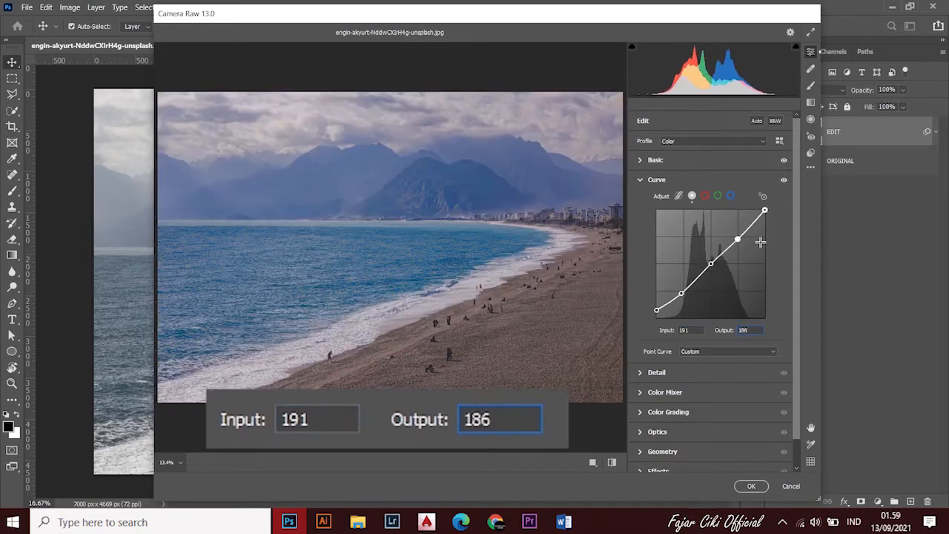
# Step: Lower the white end point of the main point curve to output 218, keeping its input at 255
pyautogui.click(765, 211)
pyautogui.moveTo(339, 419); pyautogui.dragTo(281, 420)
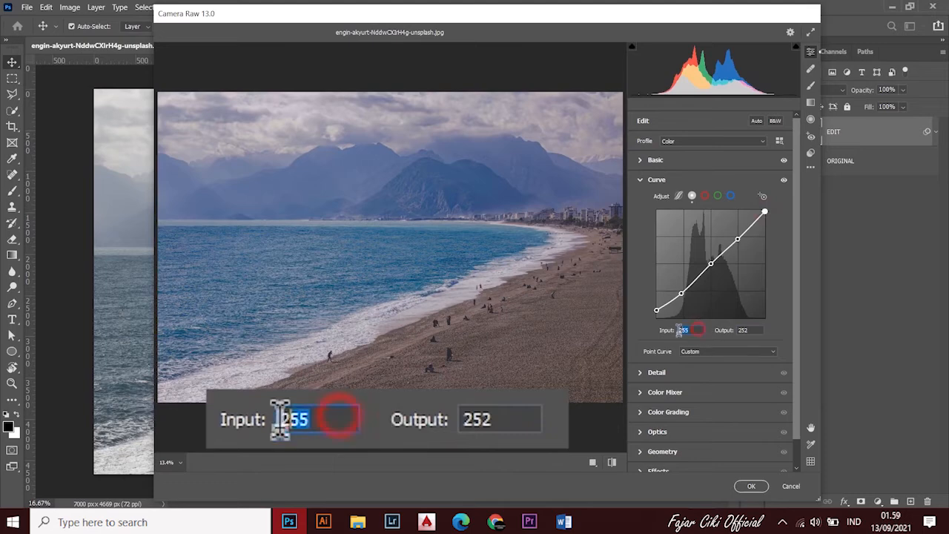
pyautogui.moveTo(748, 330); pyautogui.dragTo(738, 330)
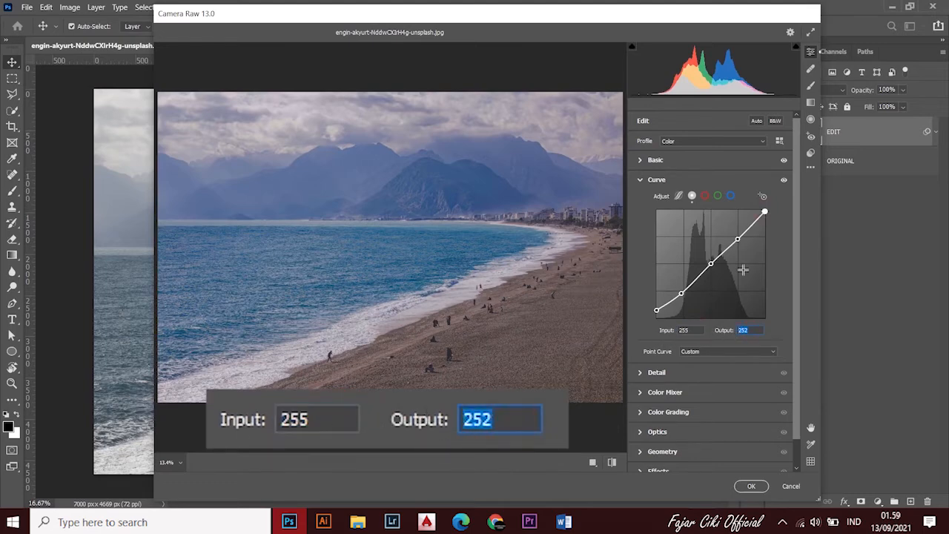
pyautogui.write('218')
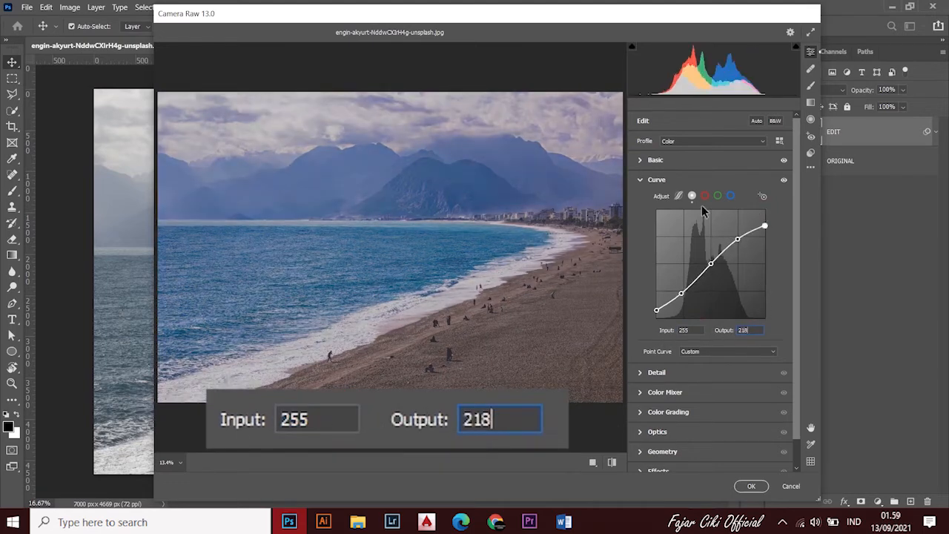
# Step: Add a midtone point to the red channel curve with input 119 and output 130
pyautogui.click(704, 197)
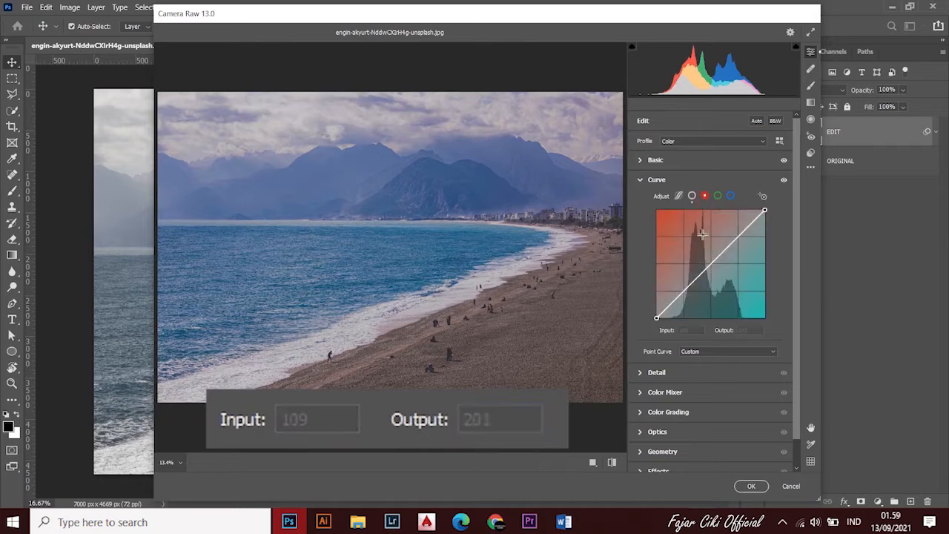
pyautogui.click(710, 265)
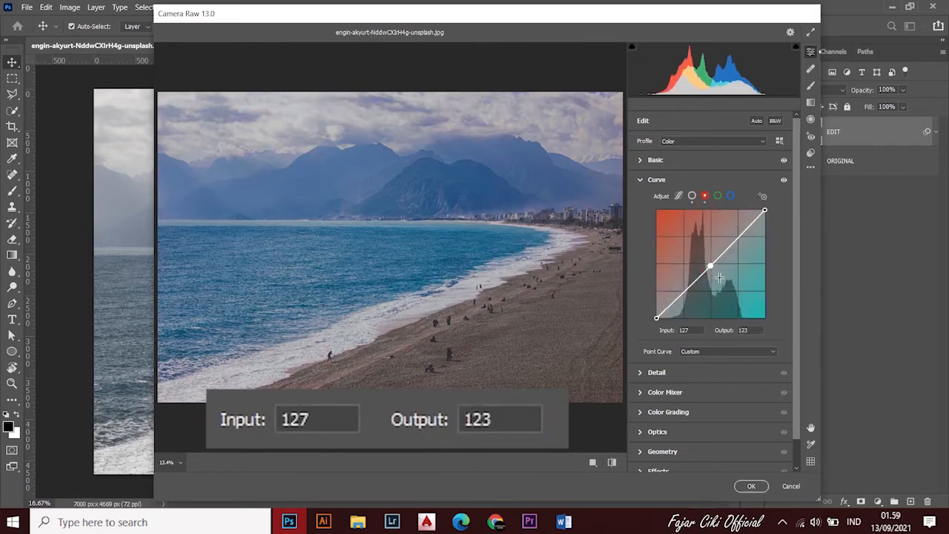
pyautogui.click(686, 330)
pyautogui.write('119')
pyautogui.click(746, 330)
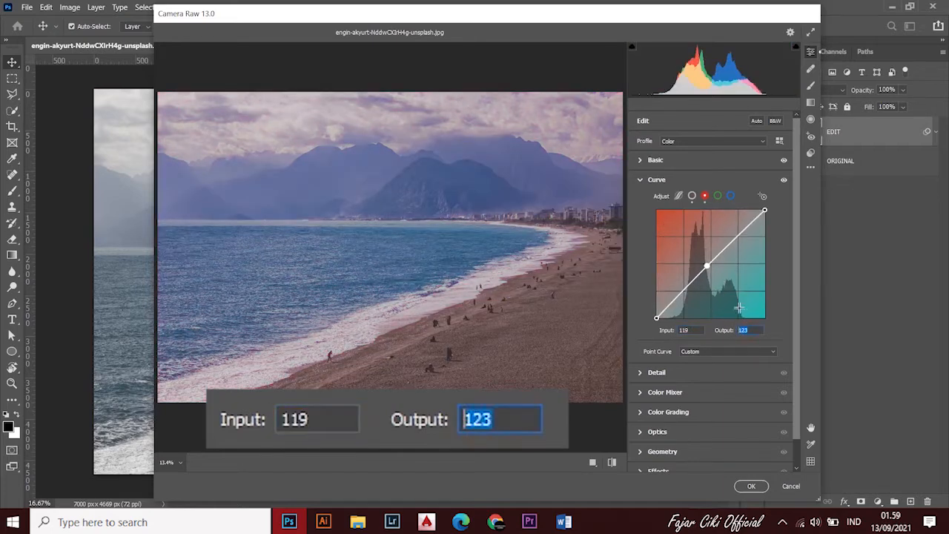
pyautogui.write('130')
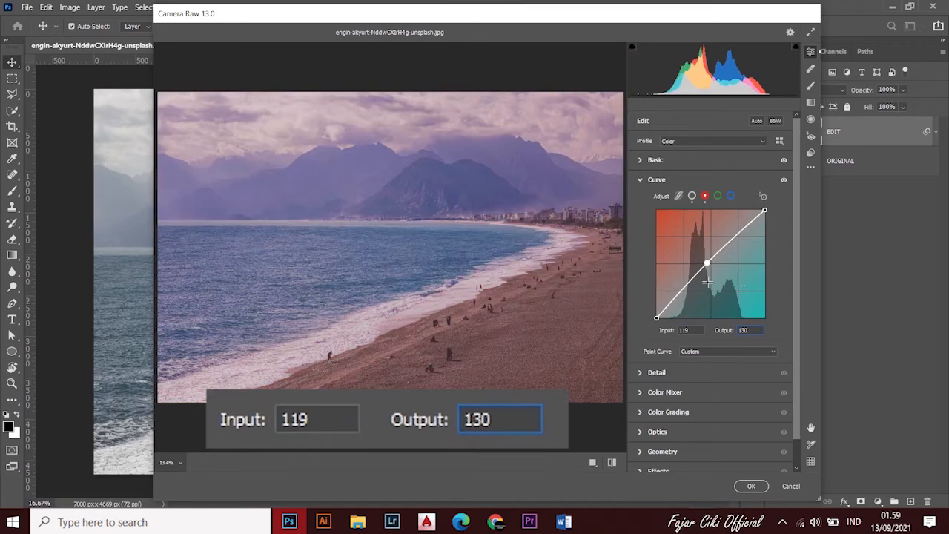
# Step: Add a shadow point to the red curve below the midtone point, with input 77 and output 72
pyautogui.click(683, 288)
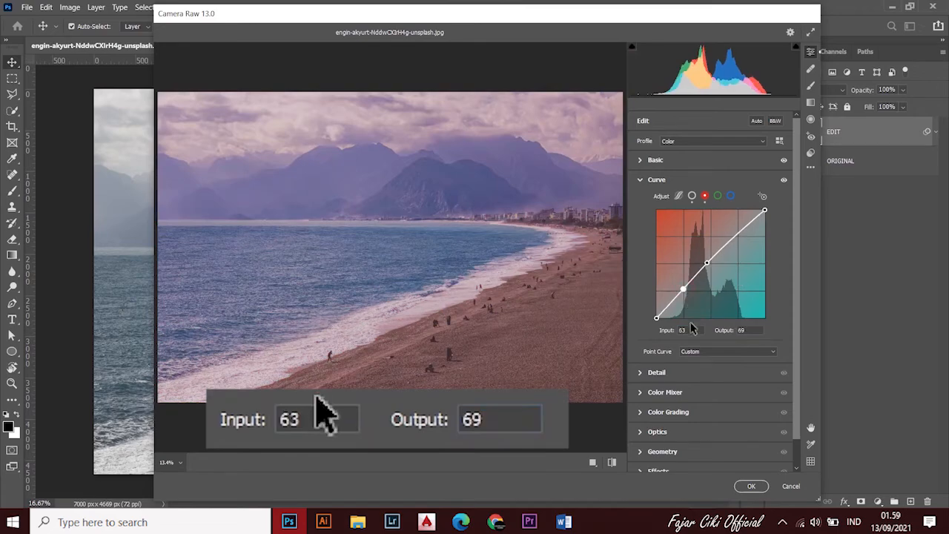
pyautogui.click(689, 330)
pyautogui.write('77')
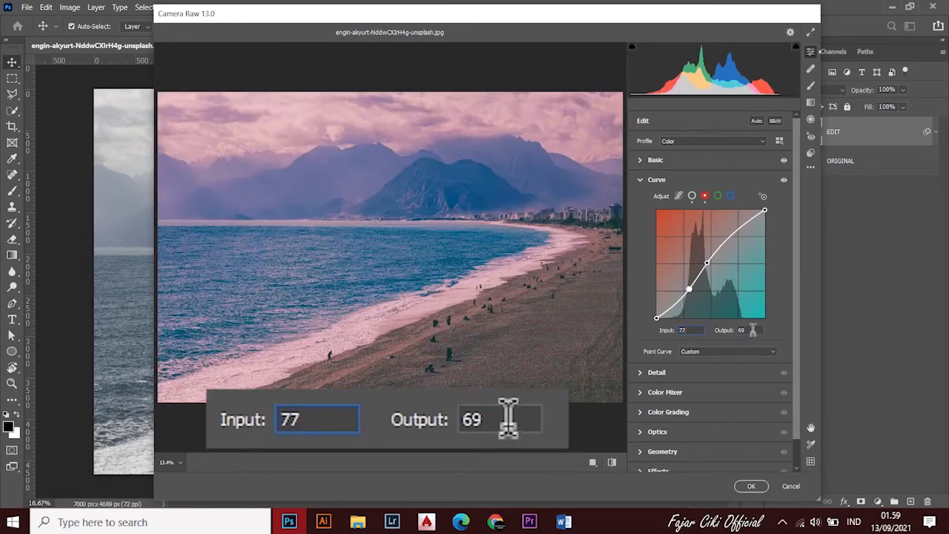
pyautogui.click(745, 330)
pyautogui.write('72')
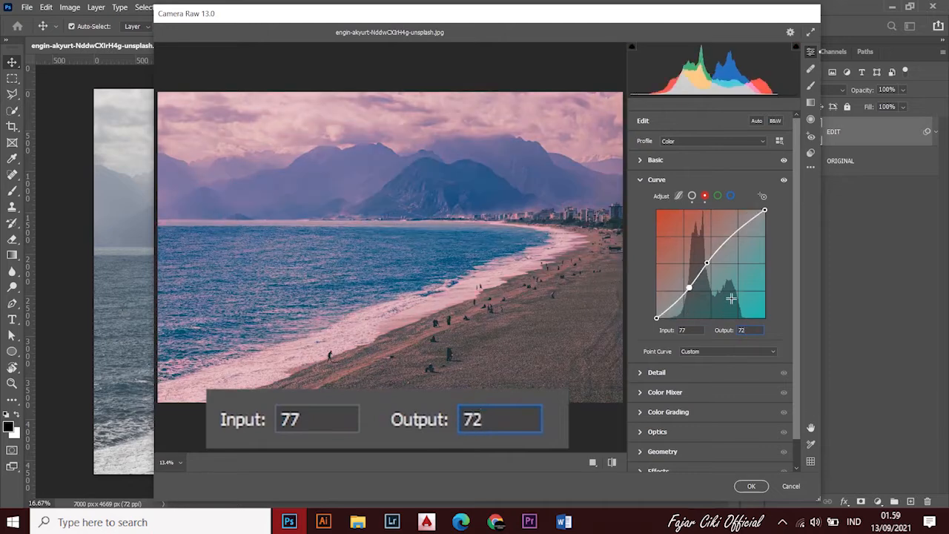
# Step: Add a deeper shadow point to the red curve with input 43 and output 24
pyautogui.click(672, 305)
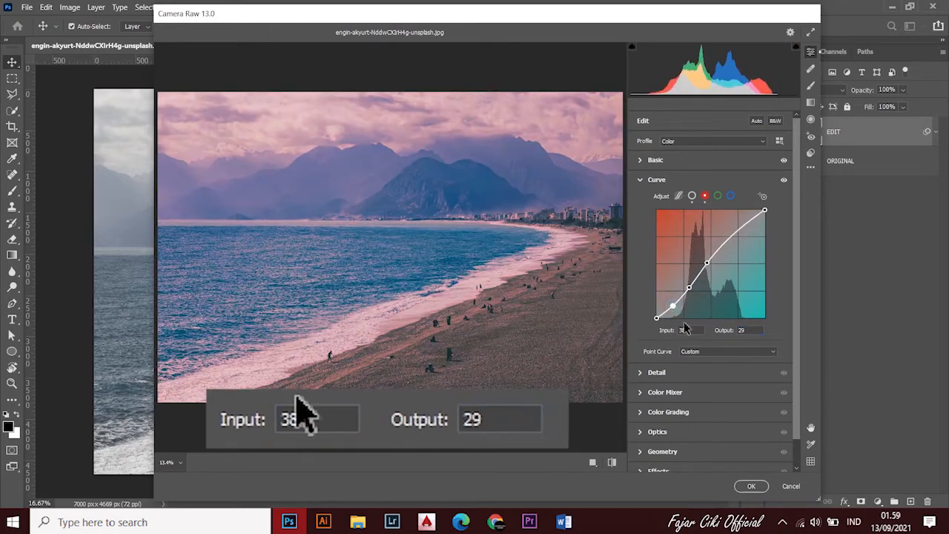
pyautogui.click(687, 330)
pyautogui.write('43')
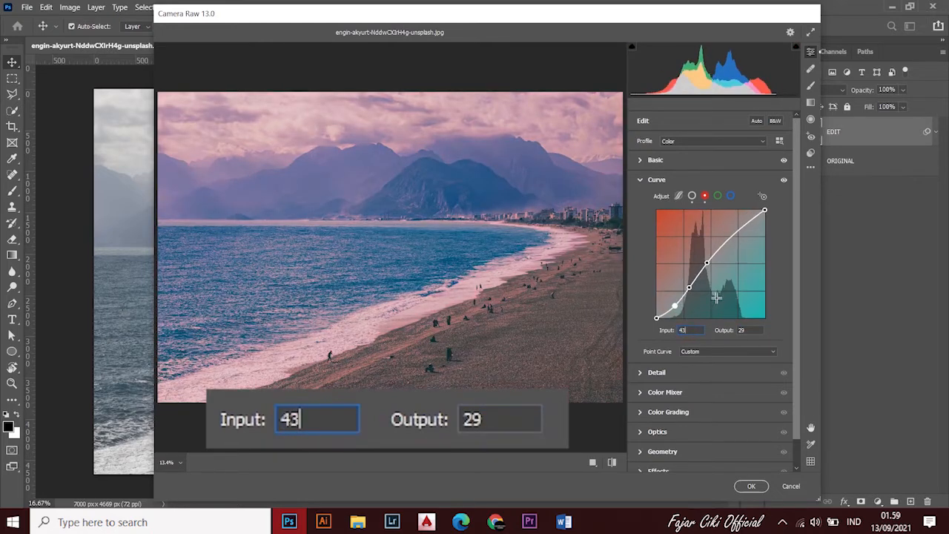
pyautogui.click(739, 330)
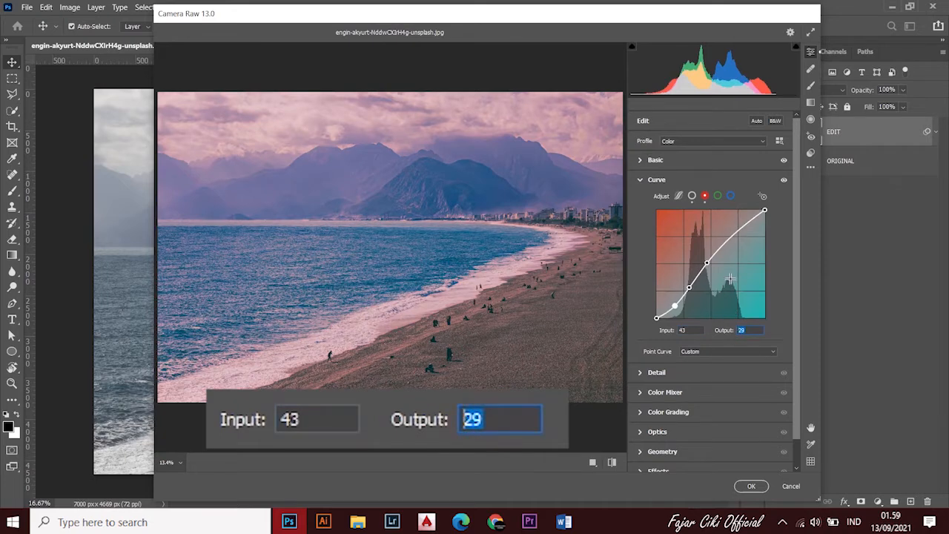
pyautogui.write('24')
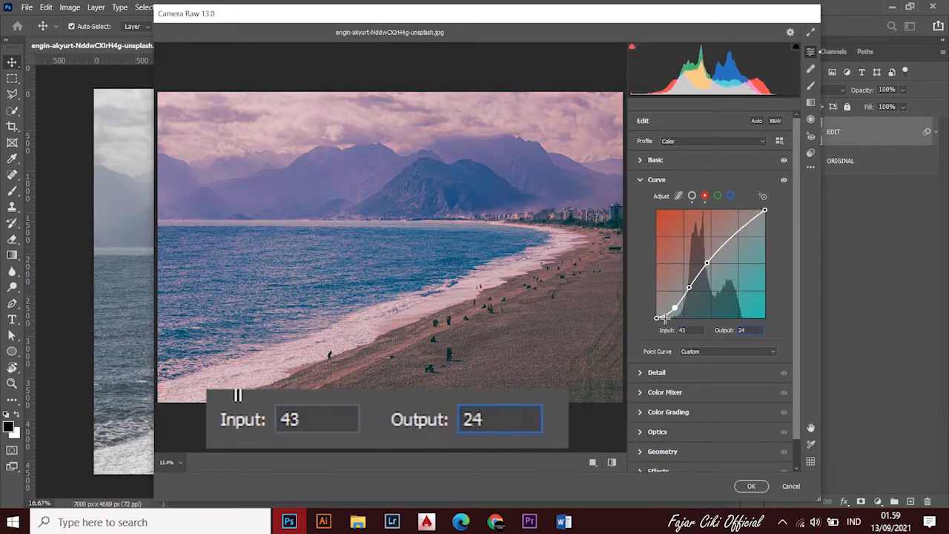
# Step: Move the black end point of the red curve to input 2, with output 0
pyautogui.click(656, 319)
pyautogui.click(687, 330)
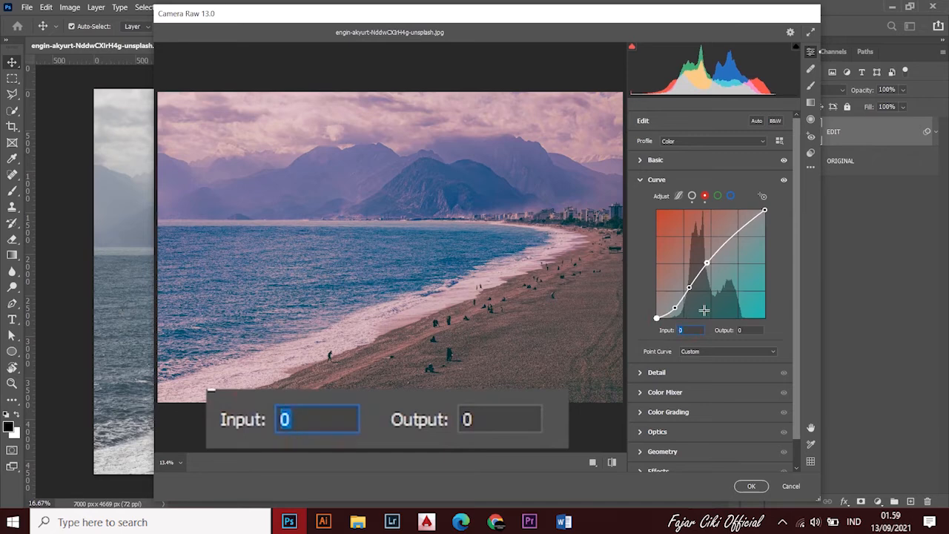
pyautogui.write('2')
pyautogui.click(740, 330)
pyautogui.write('0')
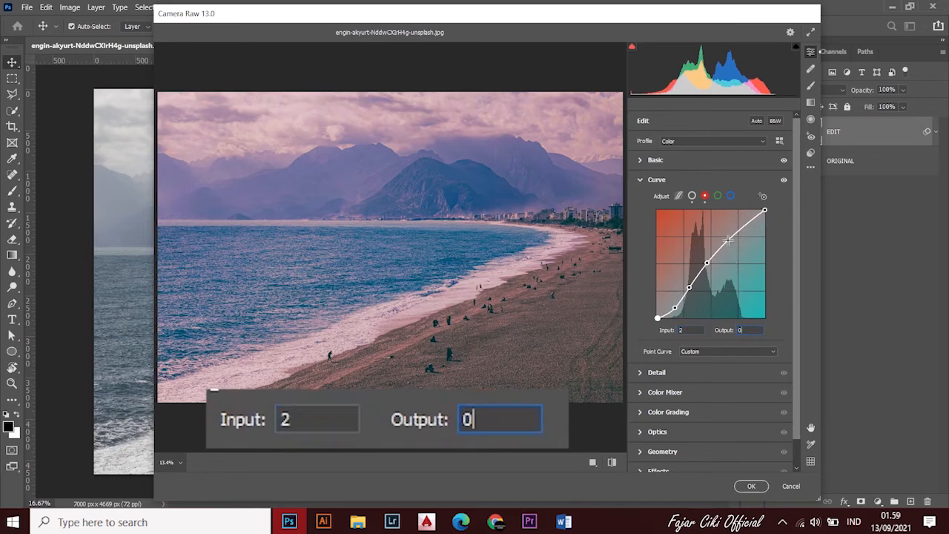
# Step: Add an upper midtone point to the red curve with input 157 and output 185
pyautogui.click(729, 239)
pyautogui.click(684, 330)
pyautogui.write('1')
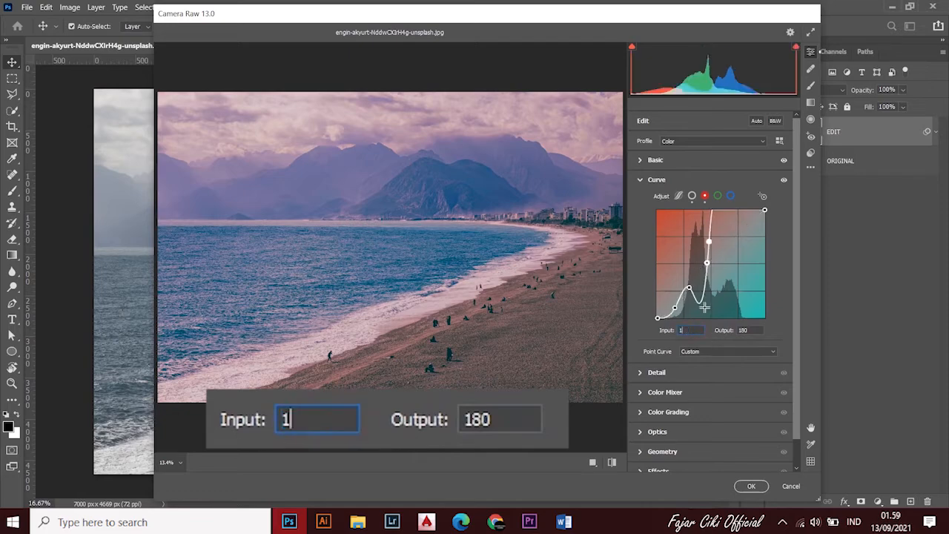
pyautogui.write('57')
pyautogui.click(753, 330)
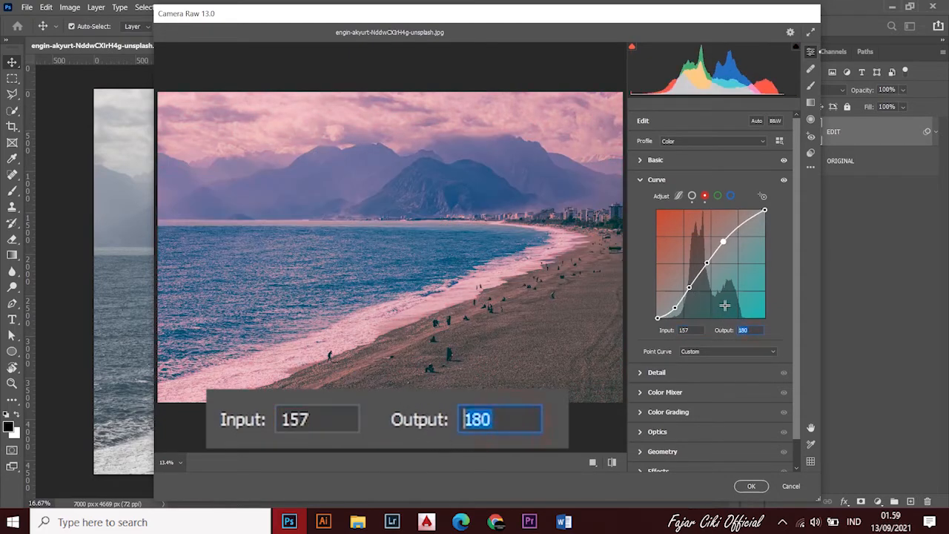
pyautogui.write('185')
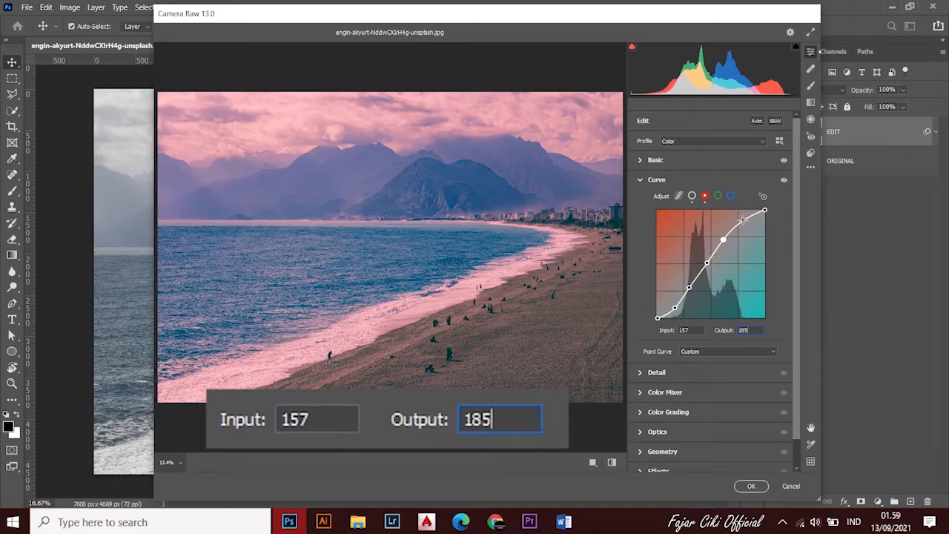
# Step: Add a highlight point to the red curve with input 203 and output 221
pyautogui.click(742, 220)
pyautogui.click(683, 330)
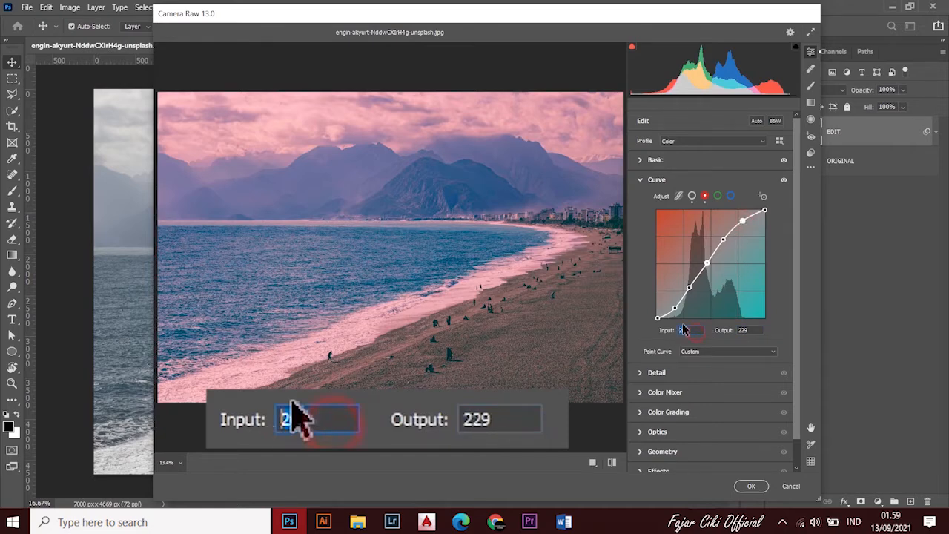
pyautogui.write('203')
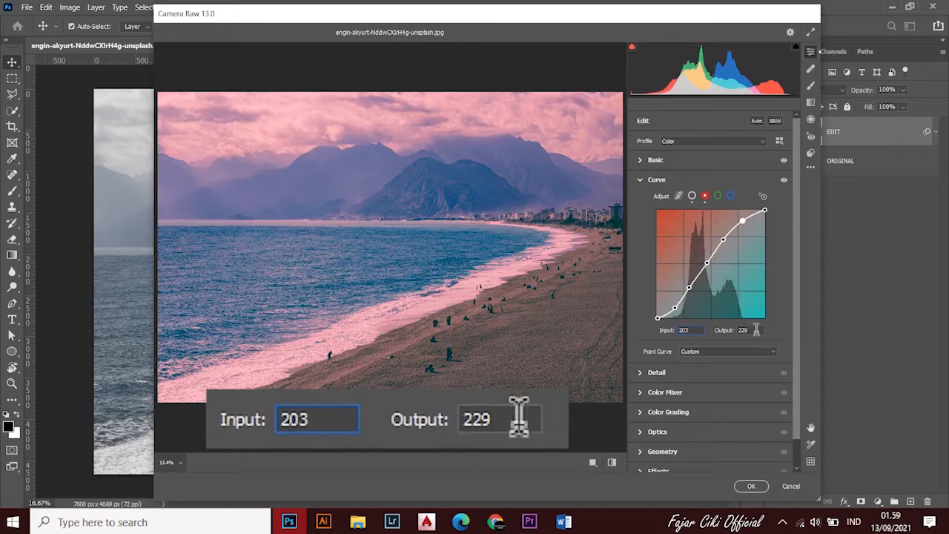
pyautogui.click(749, 330)
pyautogui.write('221')
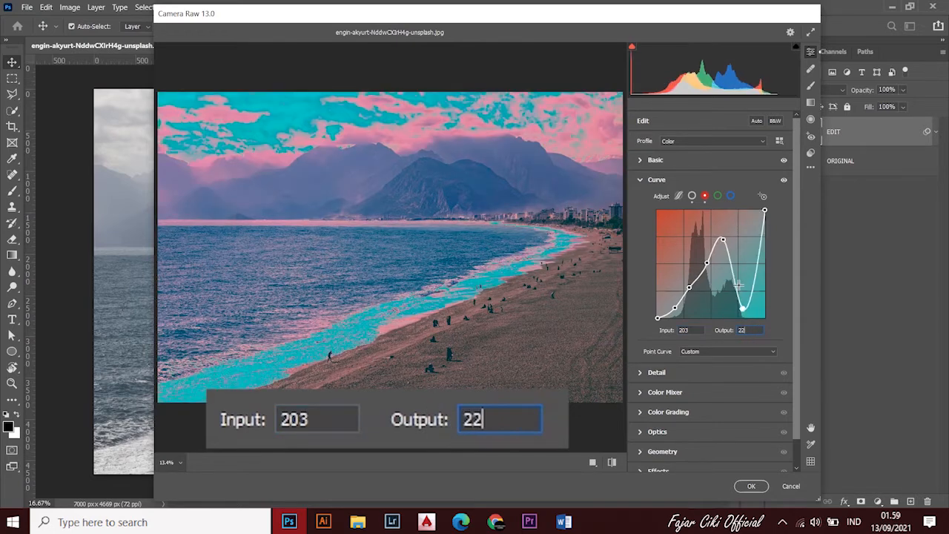
# Step: Add a midtone point to the green channel curve with input 118 and output 128
pyautogui.click(717, 195)
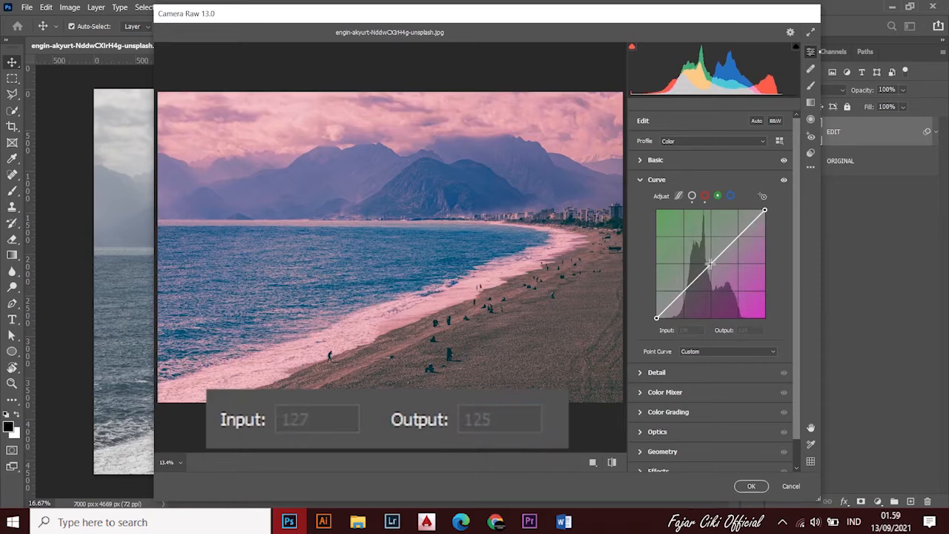
pyautogui.click(709, 264)
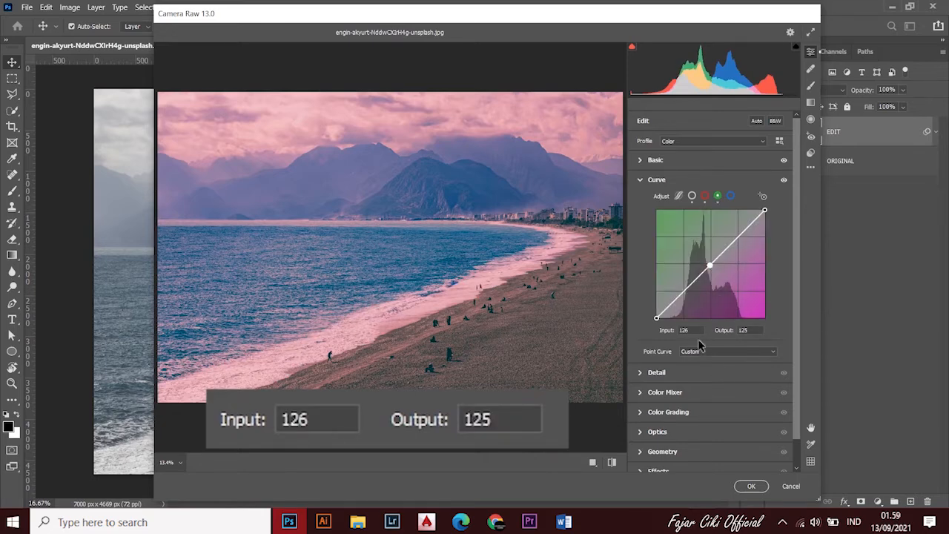
pyautogui.click(676, 330)
pyautogui.write('11')
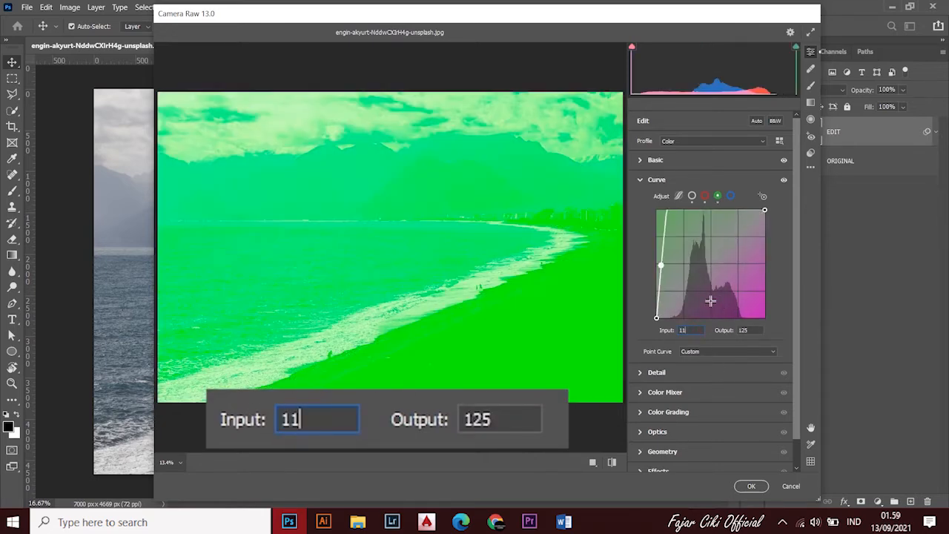
pyautogui.write('8')
pyautogui.click(748, 330)
pyautogui.write('1')
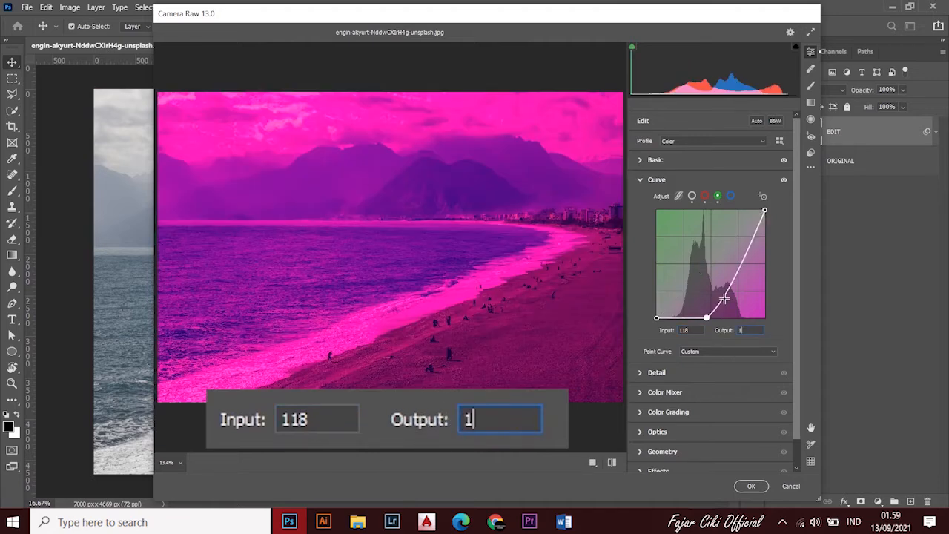
pyautogui.write('28')
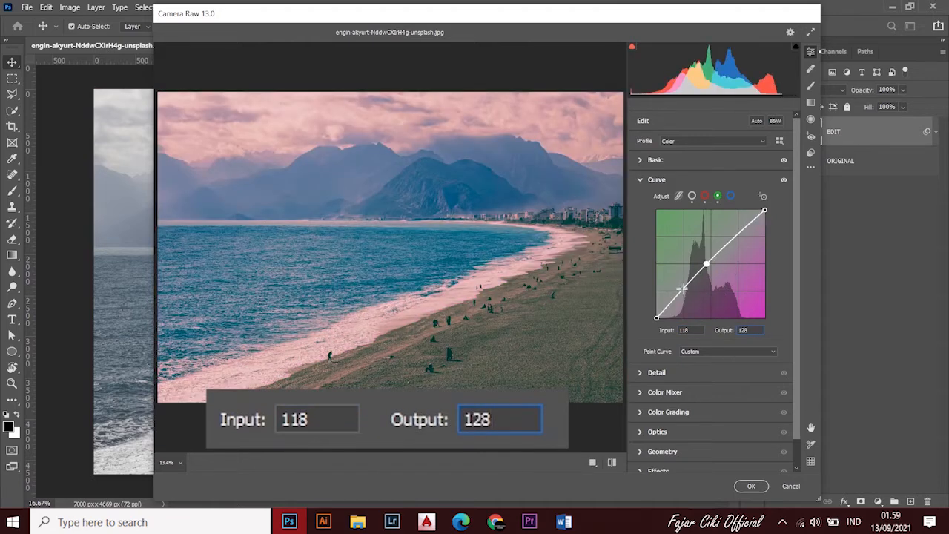
# Step: Add a shadow point to the green curve below the midtone point, with input 80 and output 71
pyautogui.click(681, 288)
pyautogui.click(682, 330)
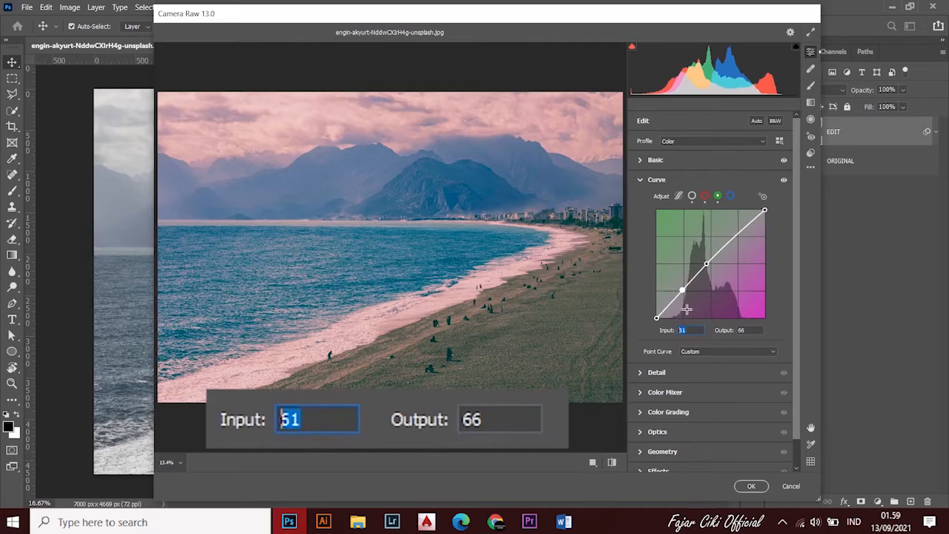
pyautogui.write('80')
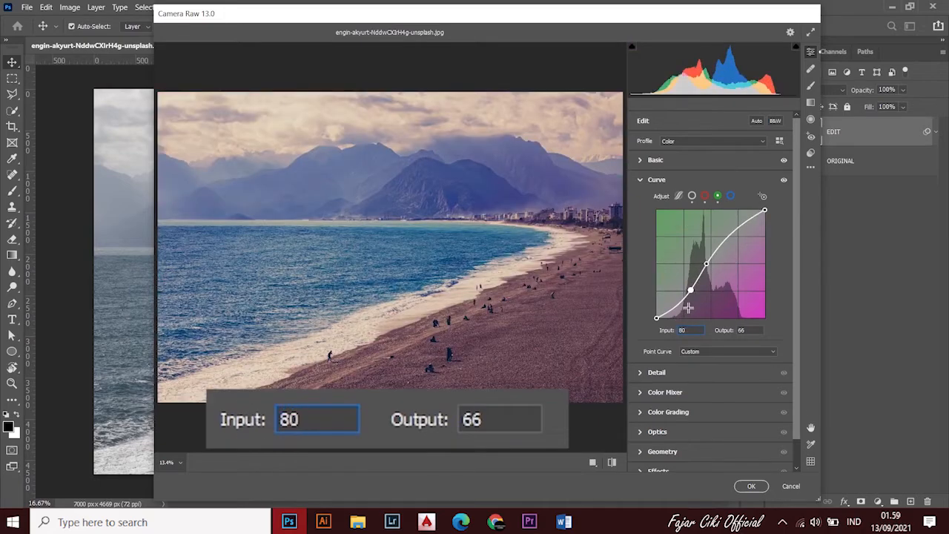
pyautogui.click(742, 330)
pyautogui.write('71')
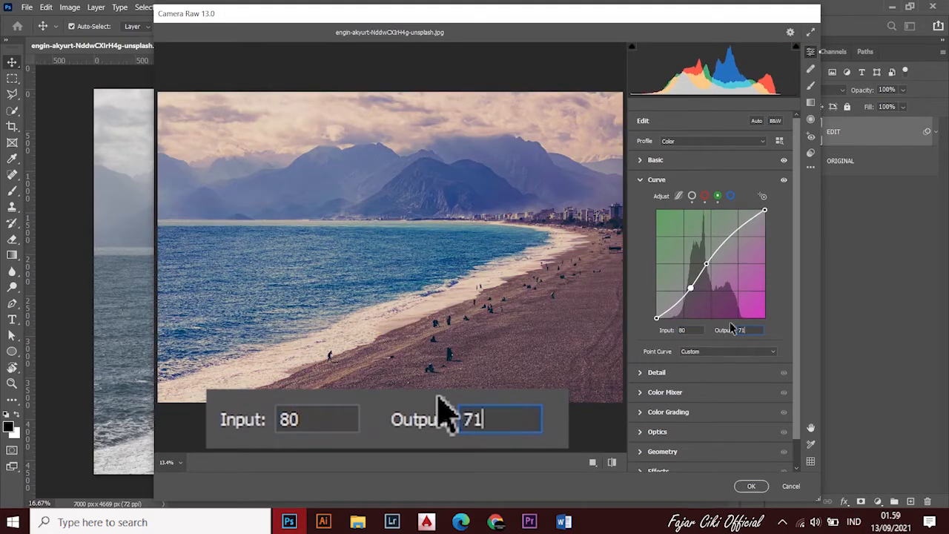
# Step: Add a deeper shadow point to the green curve with input 44 and output 27
pyautogui.click(669, 308)
pyautogui.click(682, 330)
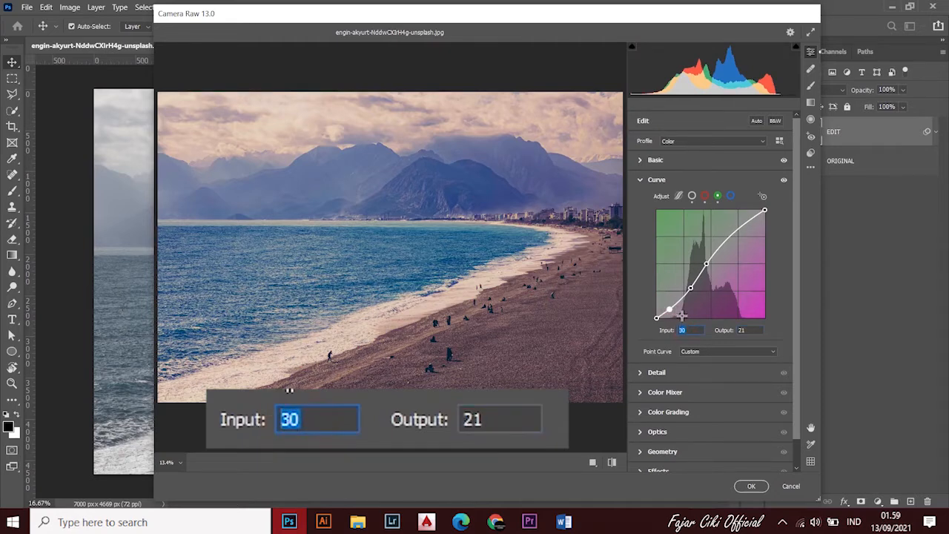
pyautogui.write('44')
pyautogui.click(746, 331)
pyautogui.write('2')
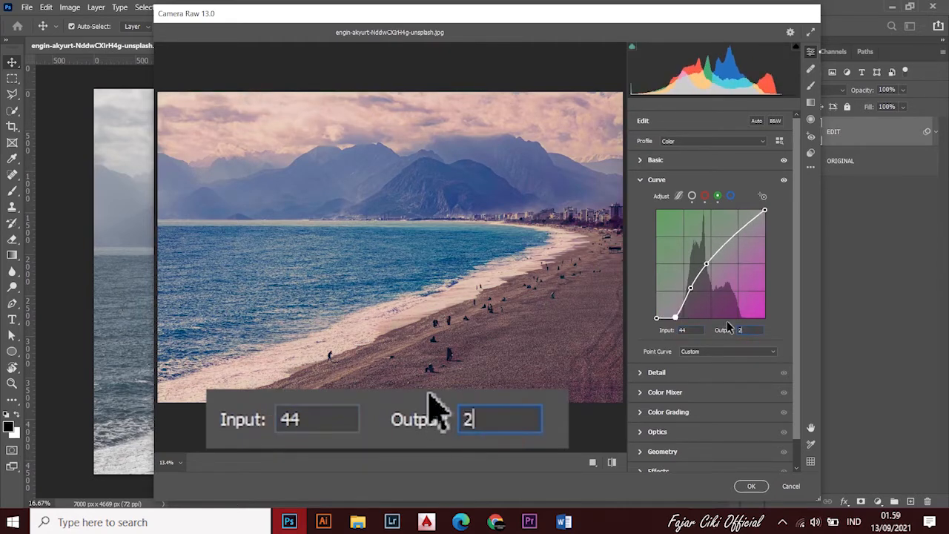
pyautogui.write('7')
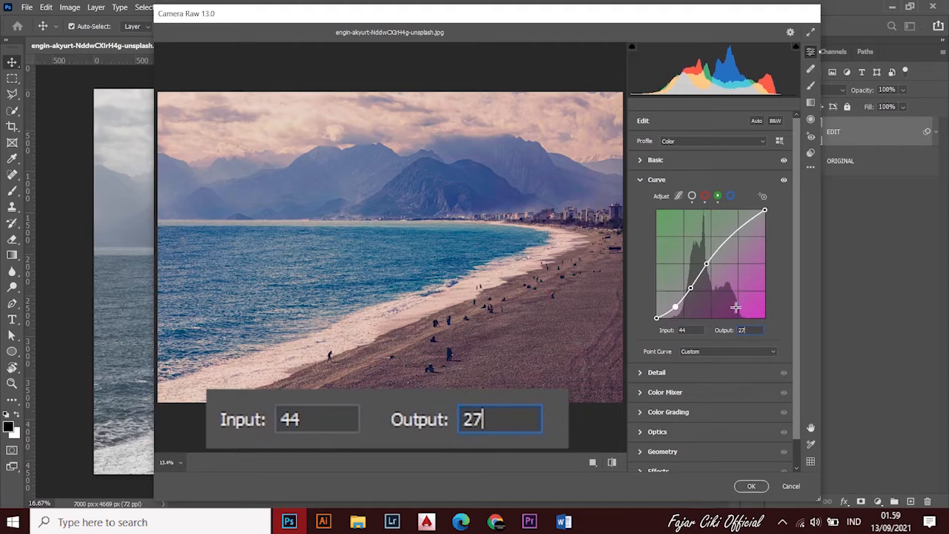
# Step: Add a highlight point to the green curve with input 201 and output 222
pyautogui.click(733, 234)
pyautogui.click(683, 330)
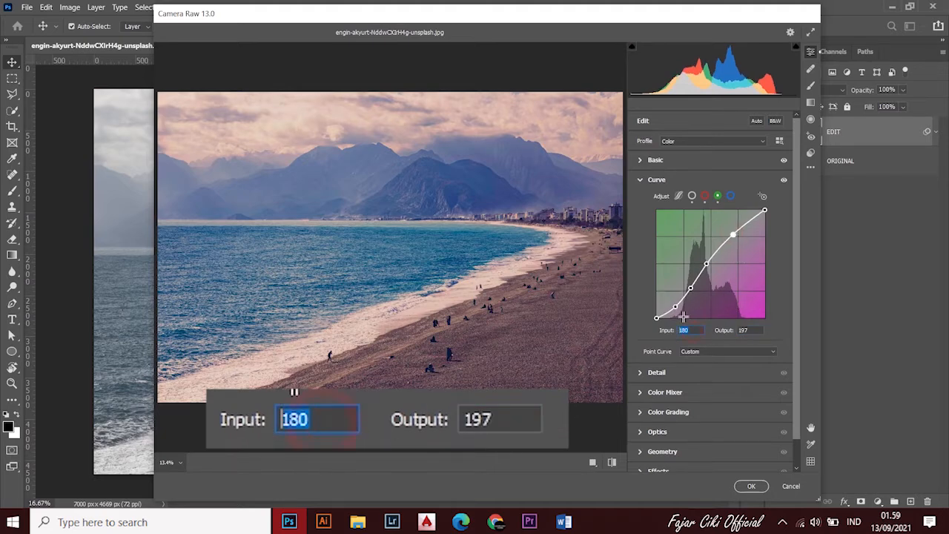
pyautogui.write('201')
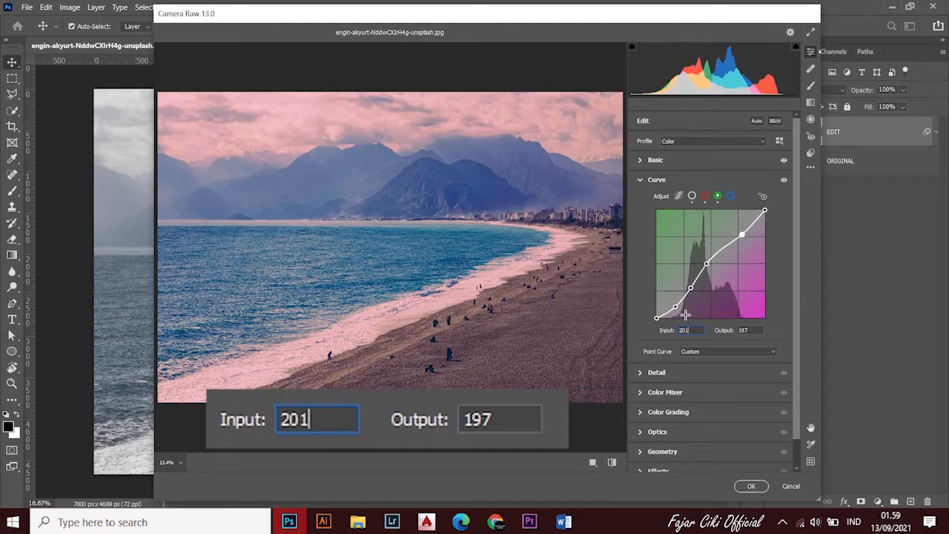
pyautogui.click(741, 330)
pyautogui.write('222')
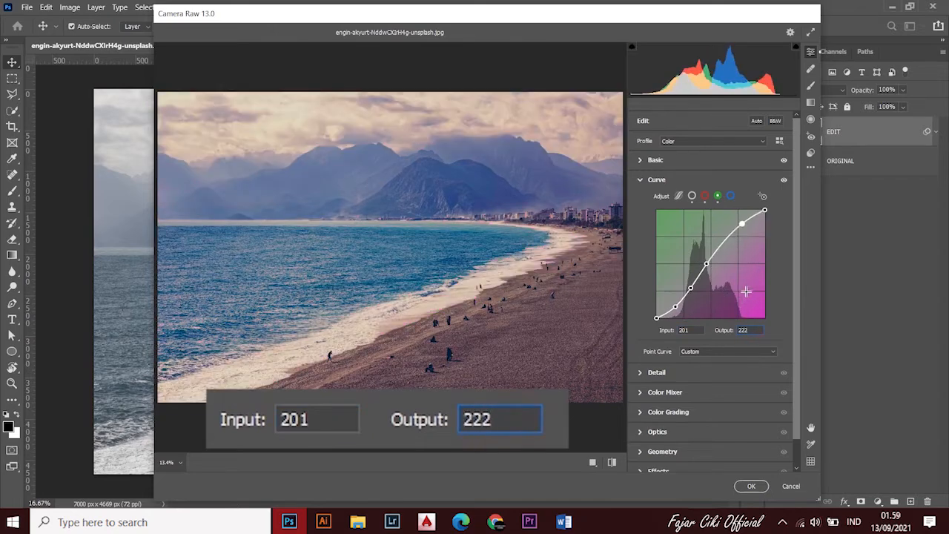
# Step: Add a midtone point to the blue channel curve with input 121 and output 139
pyautogui.click(731, 197)
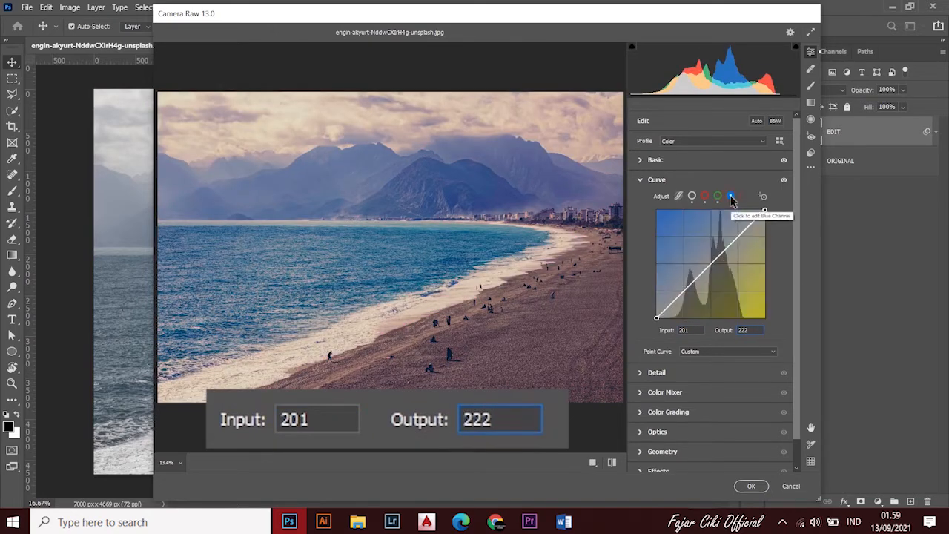
pyautogui.click(710, 263)
pyautogui.write('121')
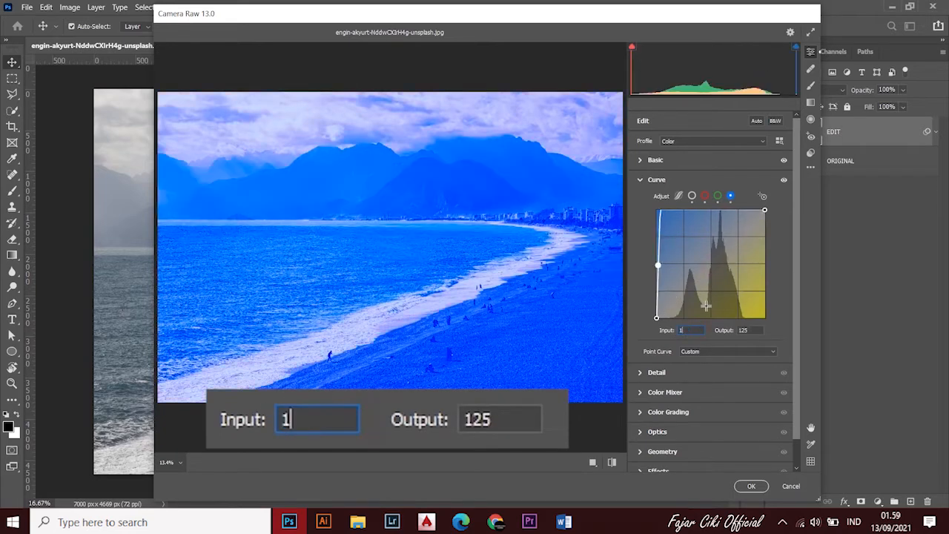
pyautogui.click(740, 331)
pyautogui.write('139')
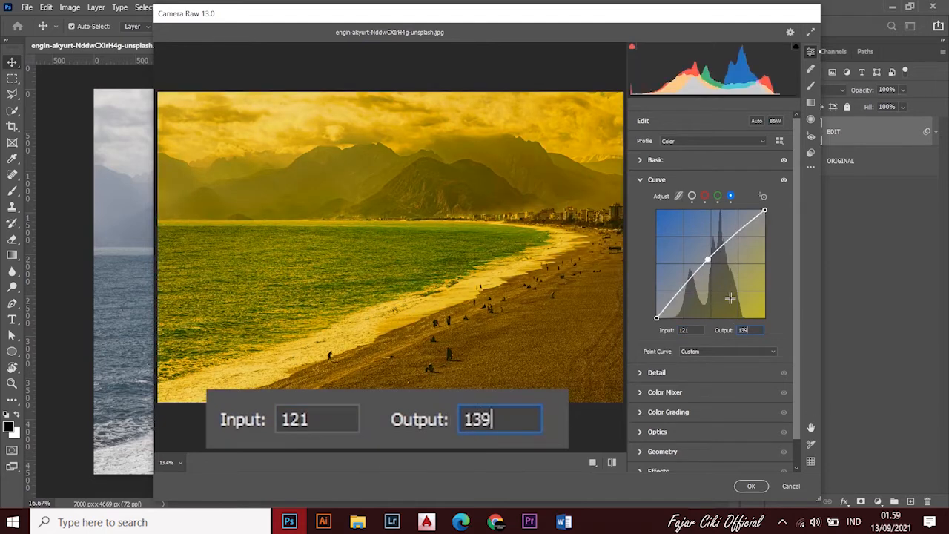
# Step: Add a shadow point to the blue curve below the midtone point, with input 84 and output 73
pyautogui.click(683, 288)
pyautogui.click(694, 330)
pyautogui.write('8')
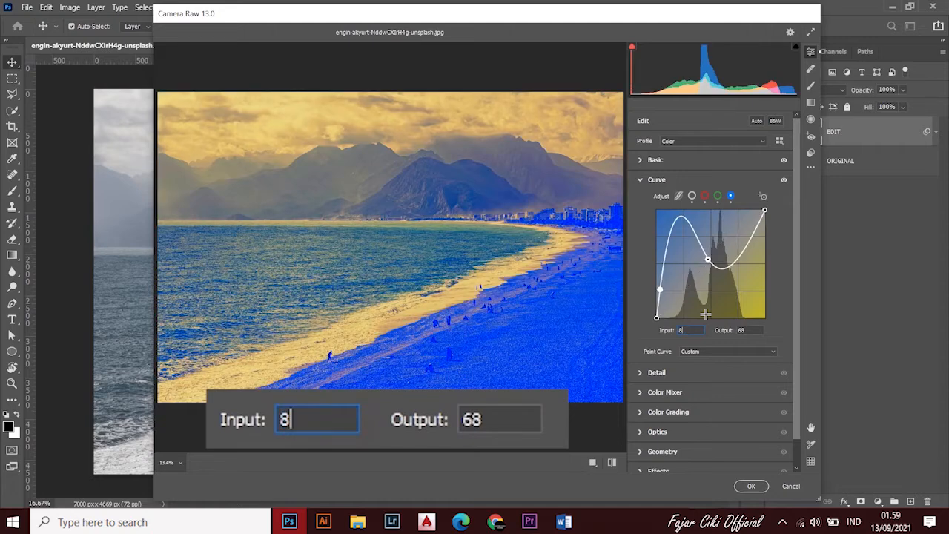
pyautogui.write('4')
pyautogui.click(739, 328)
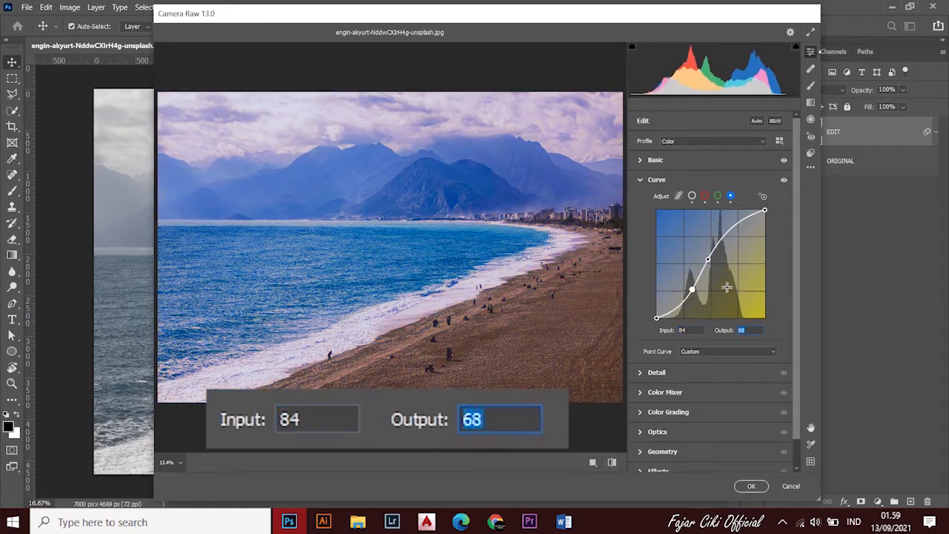
pyautogui.write('7')
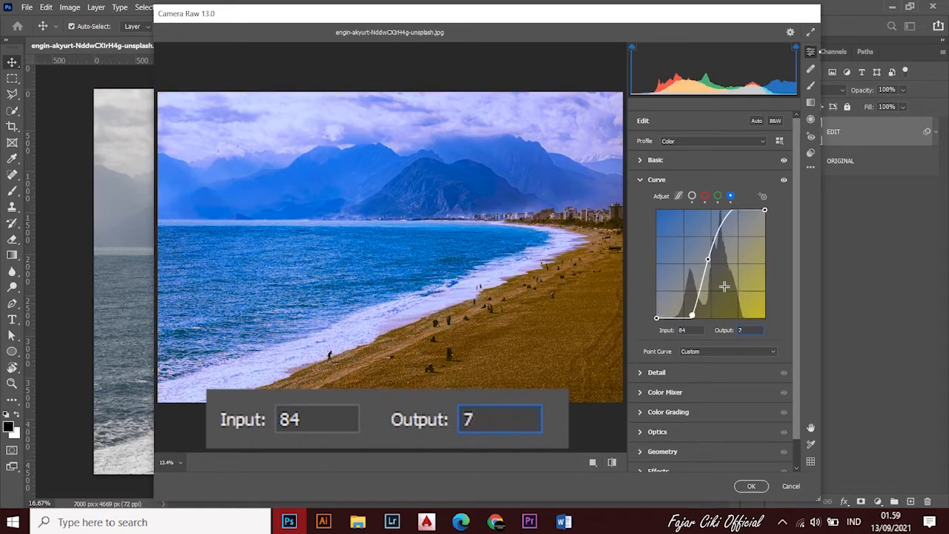
pyautogui.write('3')
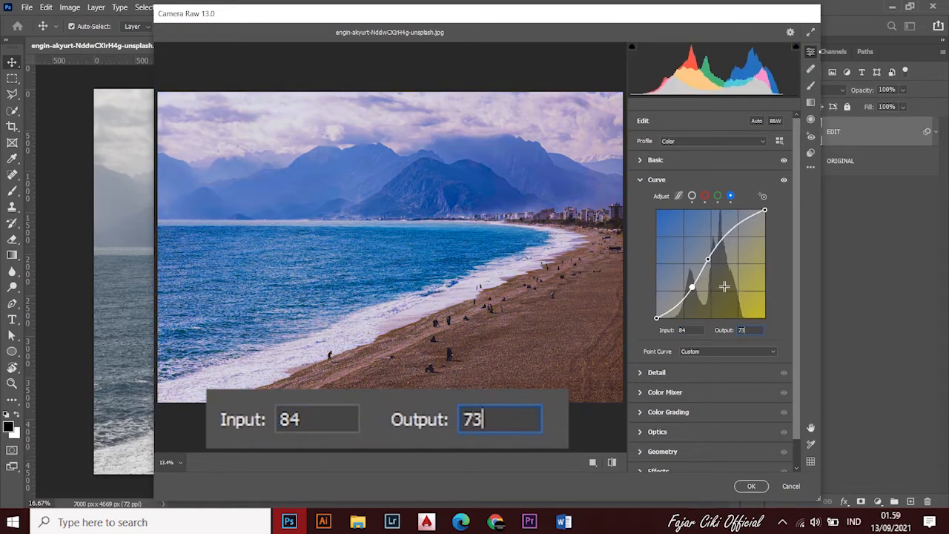
# Step: Add a deeper shadow point to the blue curve with input 42 and output 27
pyautogui.click(672, 307)
pyautogui.click(687, 330)
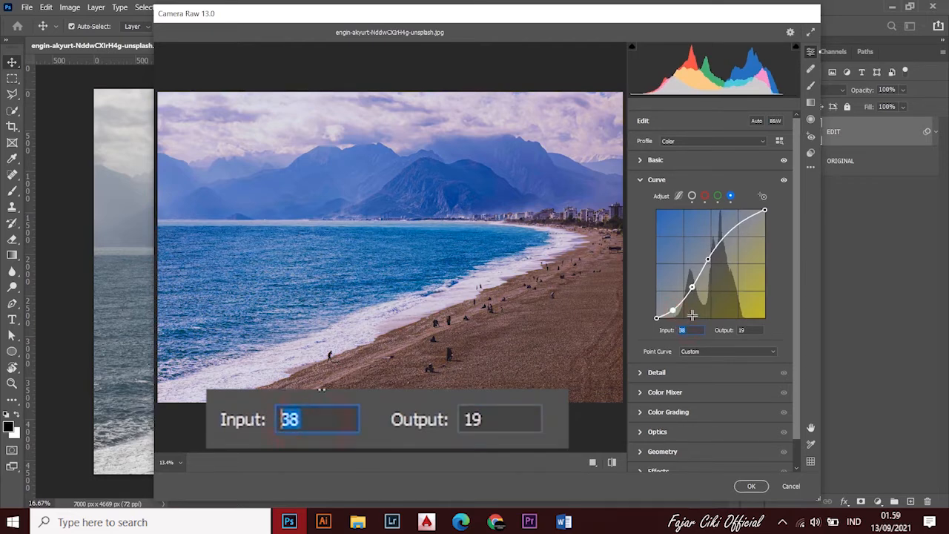
pyautogui.write('42')
pyautogui.click(742, 330)
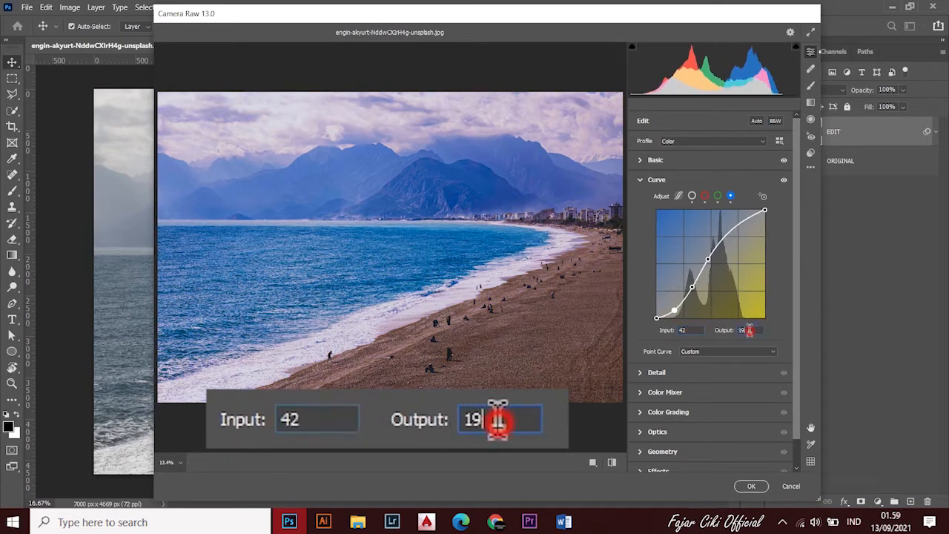
pyautogui.write('27')
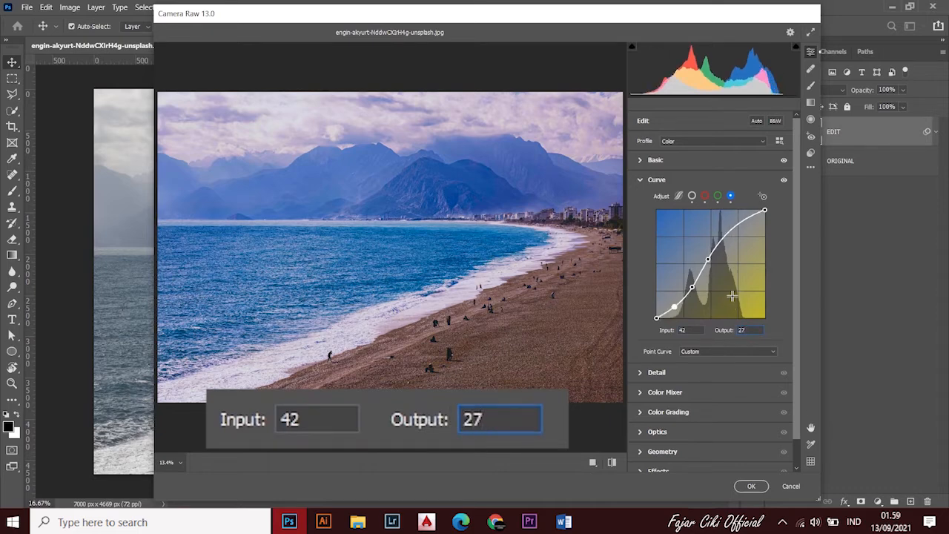
# Step: Add a highlight point to the blue curve with input 203 and output 222
pyautogui.click(734, 228)
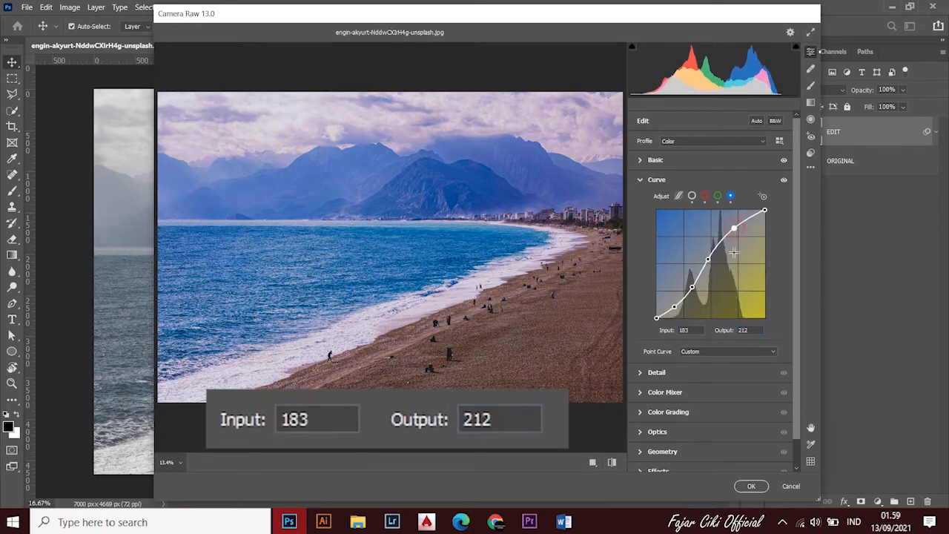
pyautogui.click(686, 330)
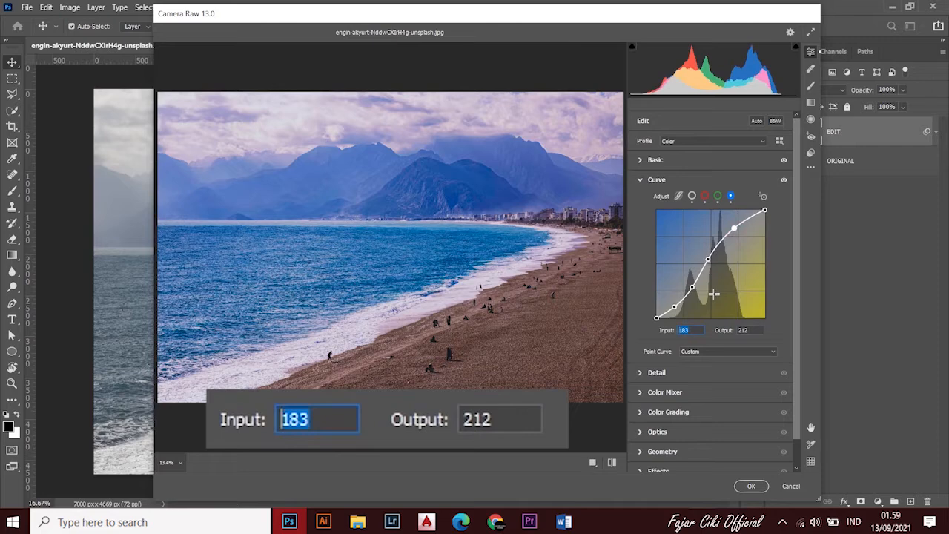
pyautogui.write('203')
pyautogui.click(741, 331)
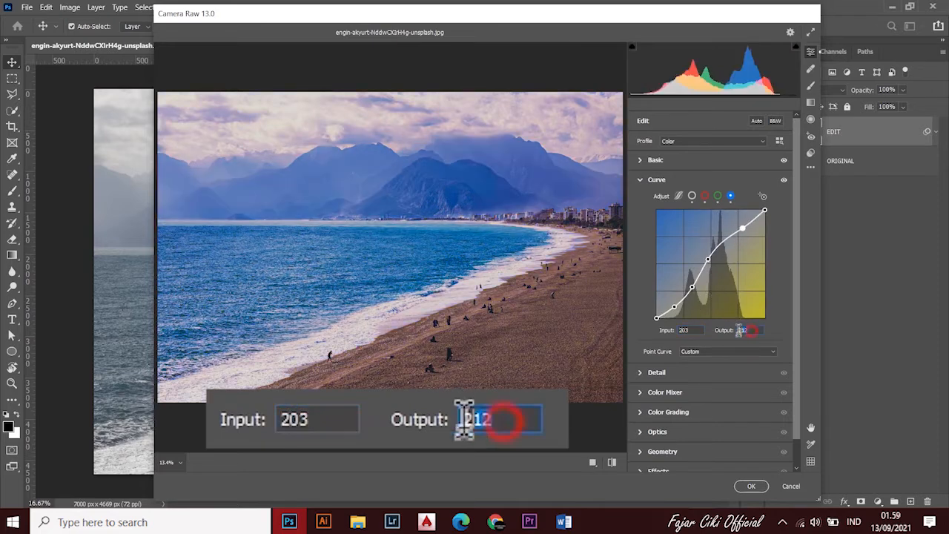
pyautogui.write('222')
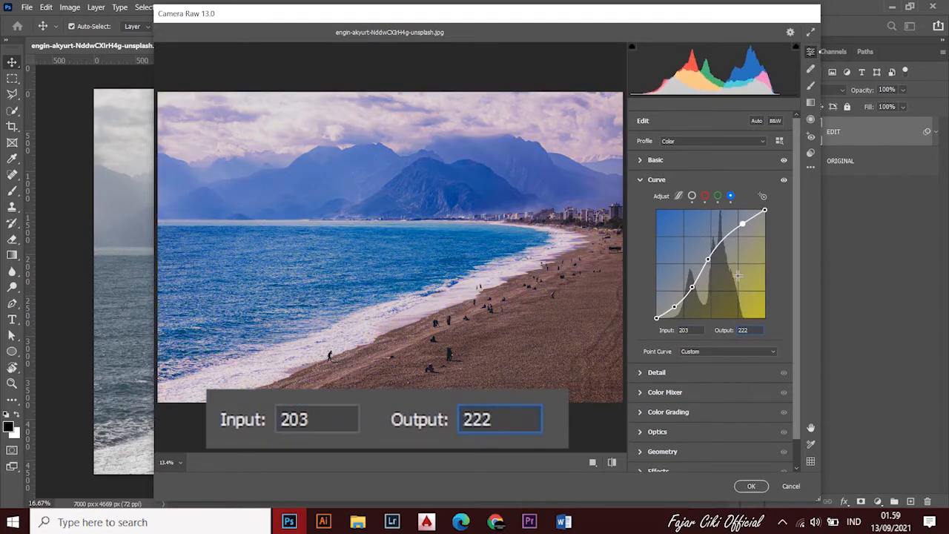
# Step: Compare the photo with and without the curve adjustments by toggling their effect off and on
pyautogui.click(784, 180)
pyautogui.click(784, 181)
pyautogui.click(784, 180)
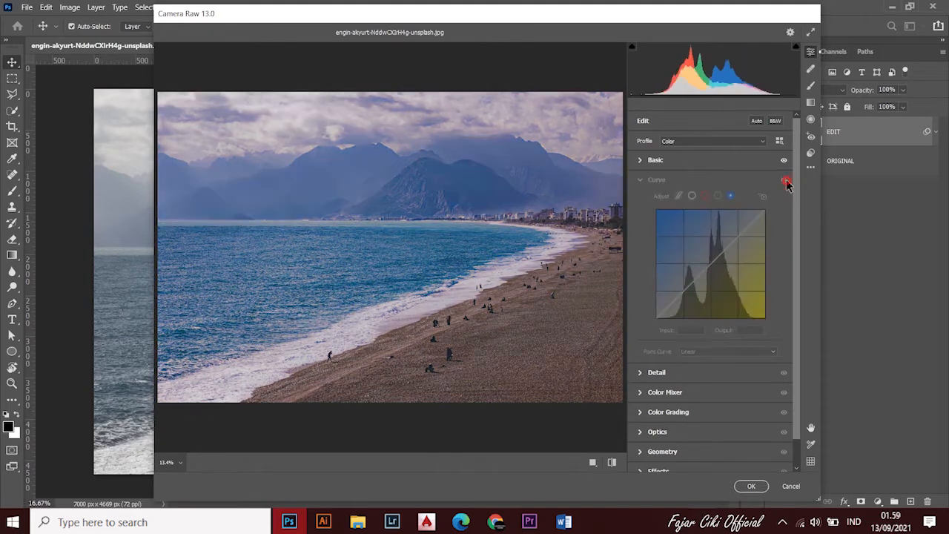
pyautogui.click(785, 181)
pyautogui.click(784, 180)
pyautogui.click(786, 182)
# Step: Set the Detail values to Sharpening 11, Noise Reduction 11 and Color Noise Reduction 21
pyautogui.click(658, 375)
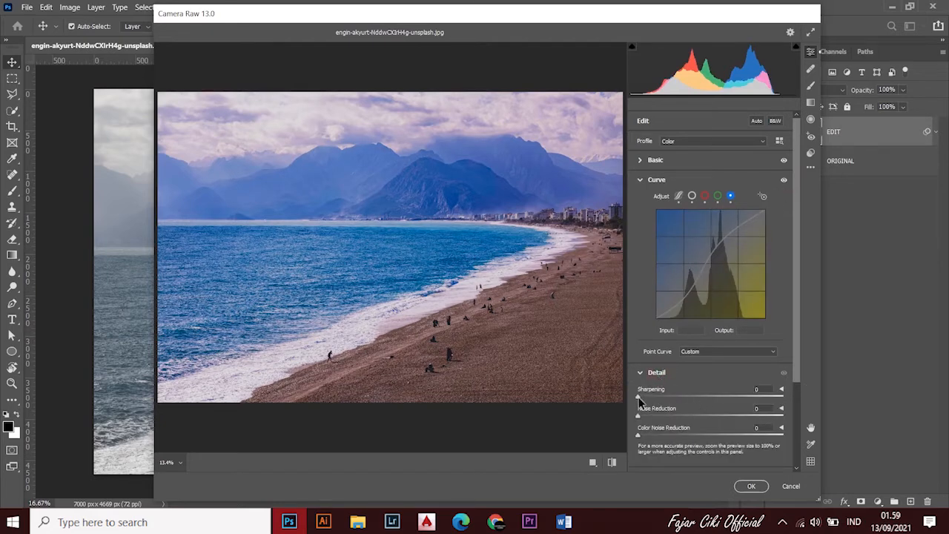
pyautogui.moveTo(639, 416); pyautogui.dragTo(669, 437)
pyautogui.moveTo(639, 396); pyautogui.dragTo(650, 402)
# Step: Set the Color Mixer hues to Reds +7, Oranges -33, Yellows +18, Greens -19, Aquas -56, Blues -15 and Magentas +7
pyautogui.moveTo(795, 321); pyautogui.dragTo(801, 395)
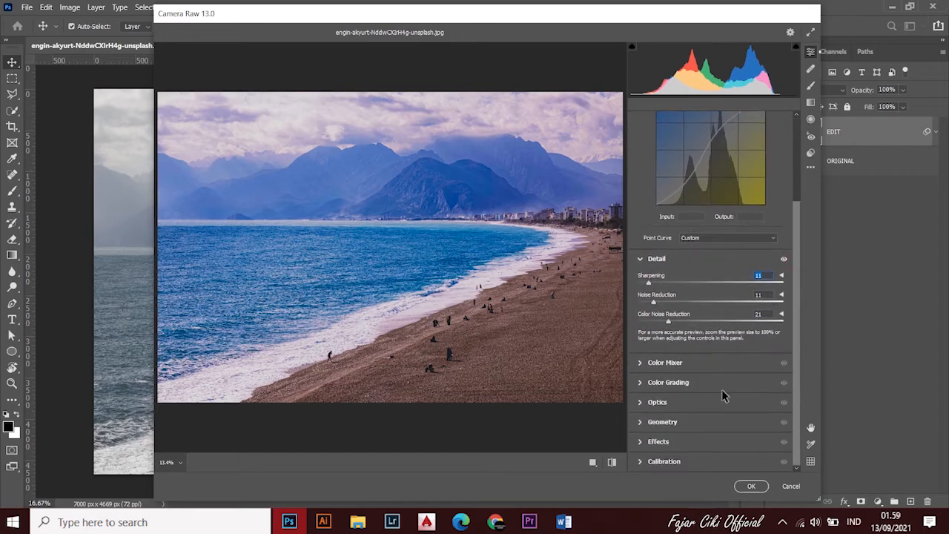
pyautogui.click(665, 363)
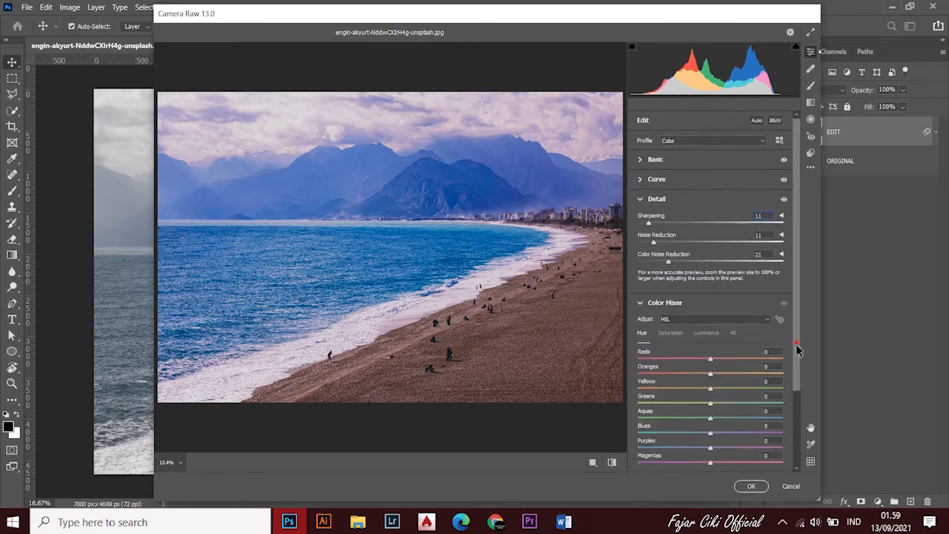
pyautogui.moveTo(798, 346); pyautogui.dragTo(808, 427)
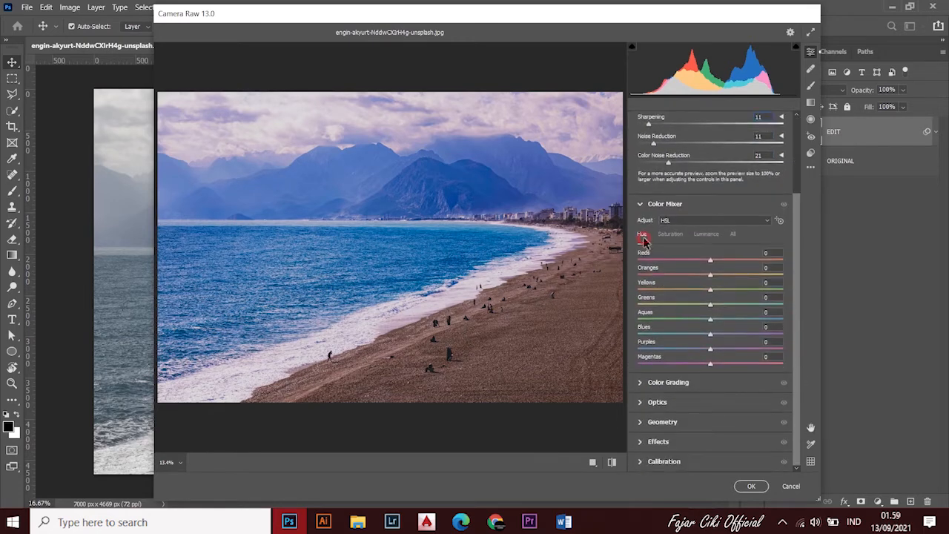
pyautogui.moveTo(711, 261); pyautogui.dragTo(697, 284)
pyautogui.moveTo(710, 289); pyautogui.dragTo(715, 364)
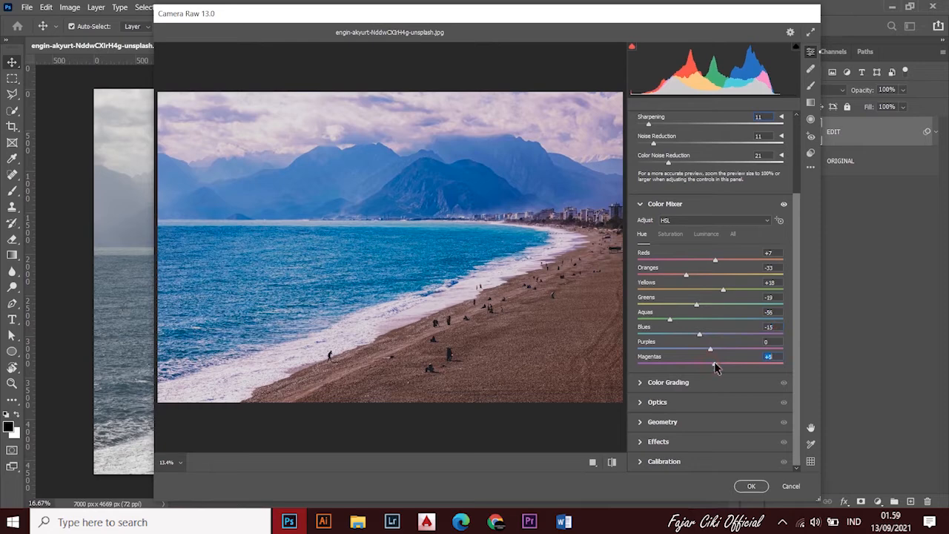
# Step: Set the Color Mixer saturation to Reds -20, Yellows -56, Greens -16, Aquas +35, Blues +3 and Purples -14
pyautogui.click(670, 234)
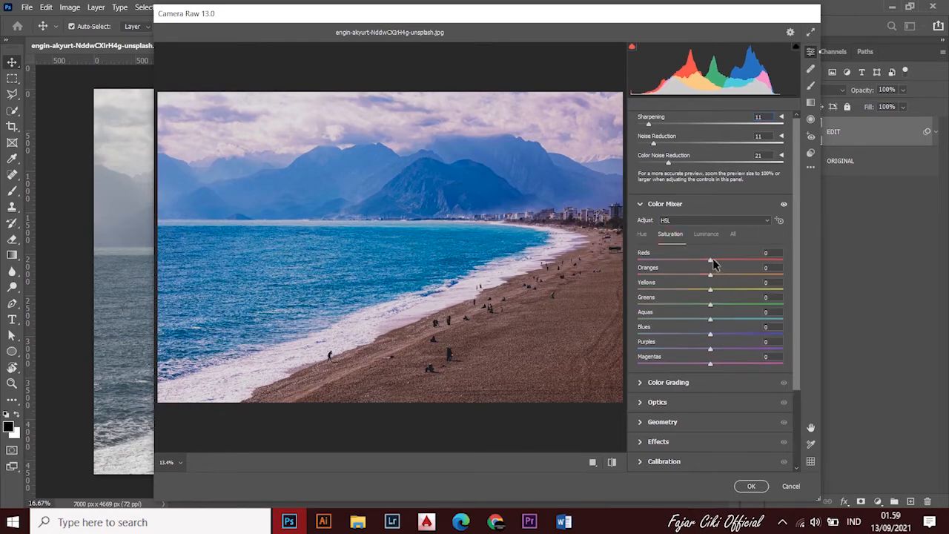
pyautogui.moveTo(713, 260); pyautogui.dragTo(689, 290)
pyautogui.moveTo(711, 304); pyautogui.dragTo(702, 304)
pyautogui.moveTo(714, 320); pyautogui.dragTo(737, 323)
pyautogui.moveTo(714, 335); pyautogui.dragTo(702, 353)
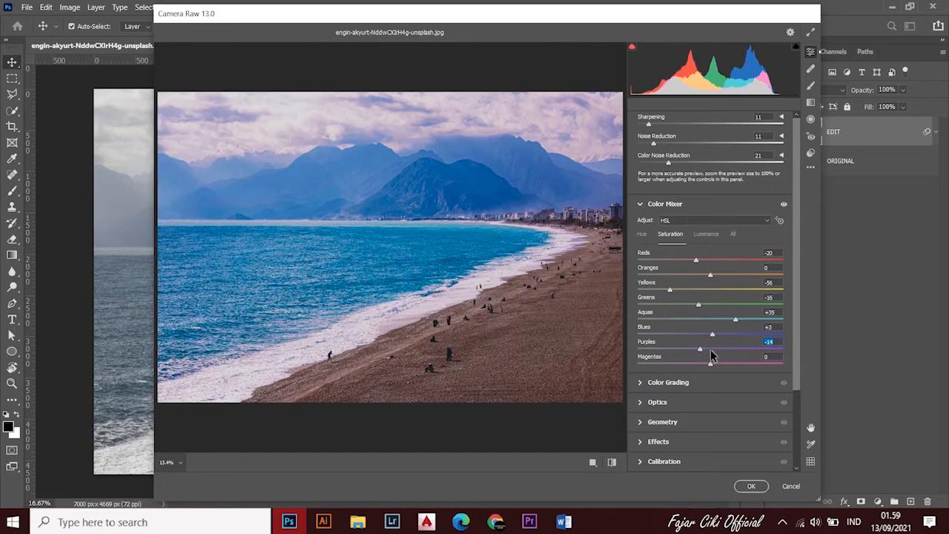
# Step: Set the Color Mixer luminance to Reds +46, Oranges -18, Yellows +31, Greens +34, Aquas +94 and Blues +42
pyautogui.click(642, 235)
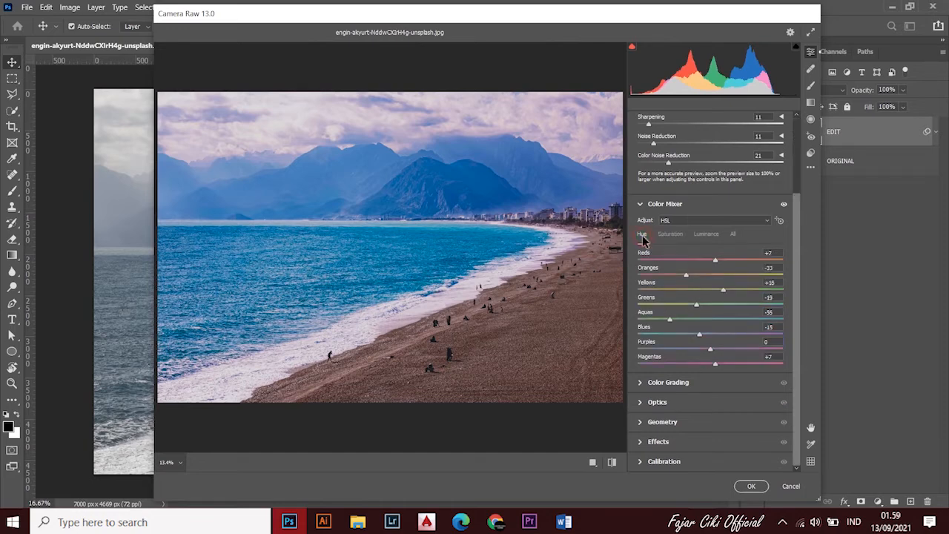
pyautogui.click(706, 234)
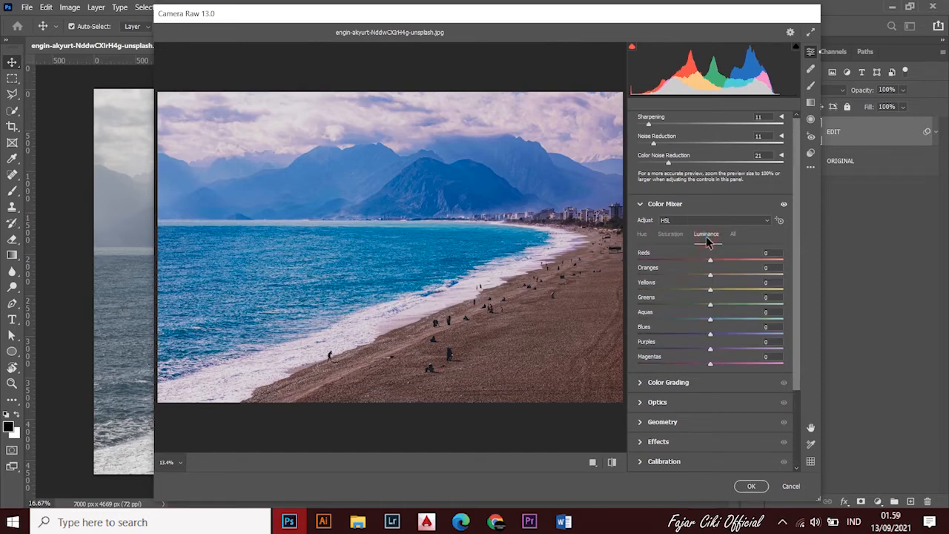
pyautogui.moveTo(711, 261); pyautogui.dragTo(718, 263)
pyautogui.moveTo(711, 275); pyautogui.dragTo(728, 293)
pyautogui.moveTo(711, 304); pyautogui.dragTo(779, 320)
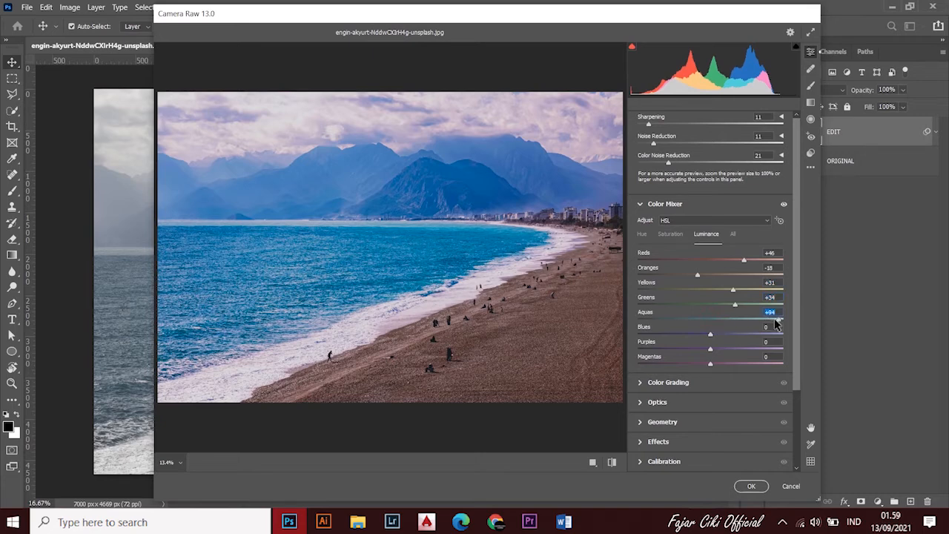
pyautogui.moveTo(710, 338); pyautogui.dragTo(742, 336)
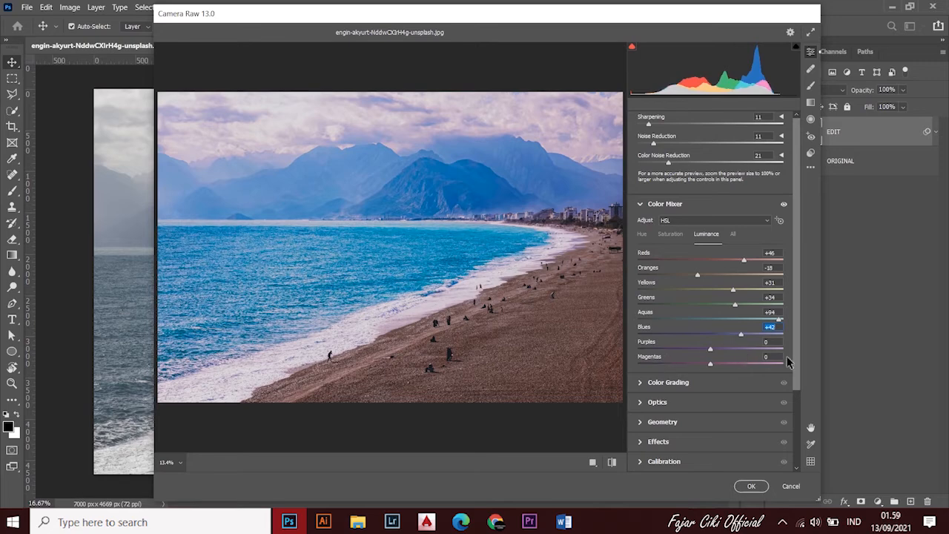
# Step: Calibrate the primaries: red hue +48 and saturation +2, green hue +60 and saturation -13, blue hue -27 and saturation -3
pyautogui.scroll(3, 800, 363)
pyautogui.scroll(-3, 797, 385)
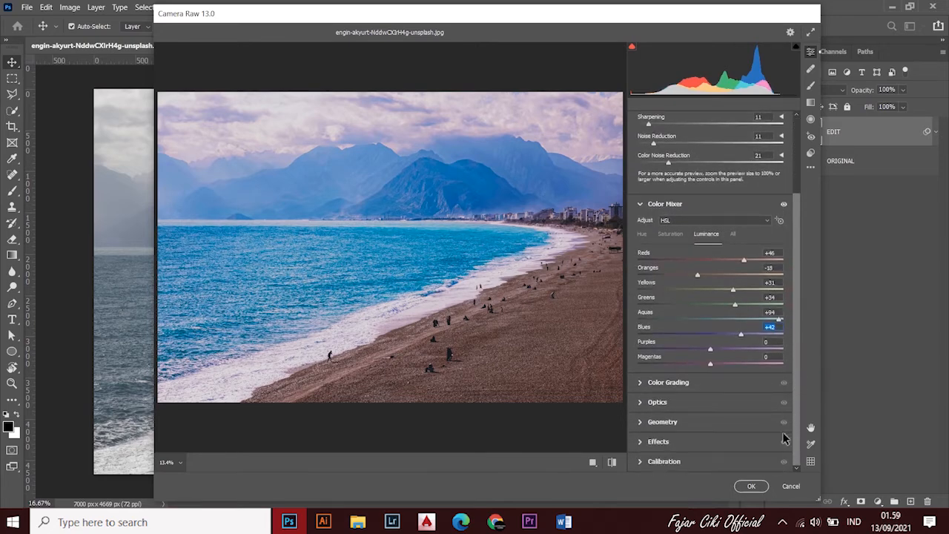
pyautogui.click(665, 462)
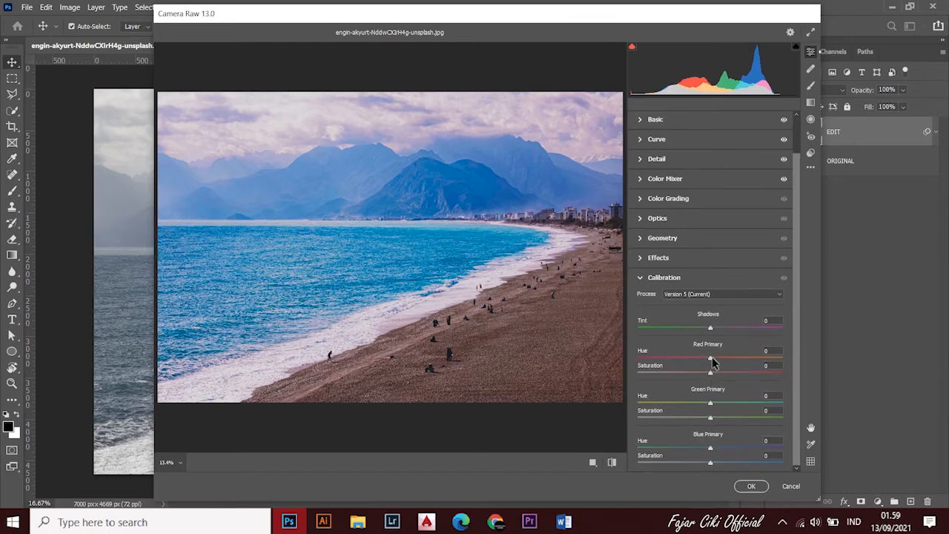
pyautogui.moveTo(712, 361)
pyautogui.mouseDown()
pyautogui.moveTo(742, 364)
pyautogui.moveTo(714, 374)
pyautogui.mouseUp()
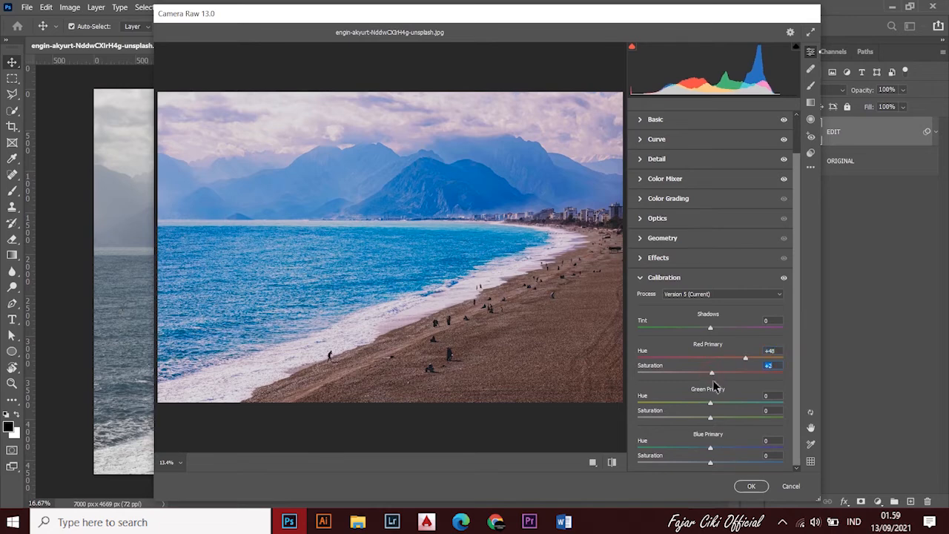
pyautogui.moveTo(710, 407)
pyautogui.mouseDown()
pyautogui.moveTo(754, 401)
pyautogui.moveTo(700, 417)
pyautogui.moveTo(746, 417)
pyautogui.moveTo(705, 419)
pyautogui.mouseUp()
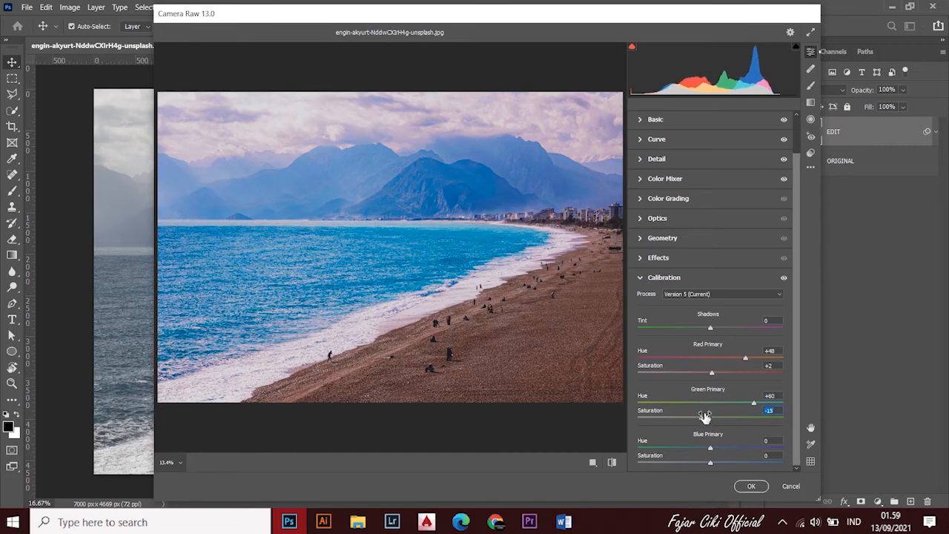
pyautogui.moveTo(710, 448)
pyautogui.mouseDown()
pyautogui.moveTo(739, 446)
pyautogui.moveTo(675, 449)
pyautogui.moveTo(696, 450)
pyautogui.mouseUp()
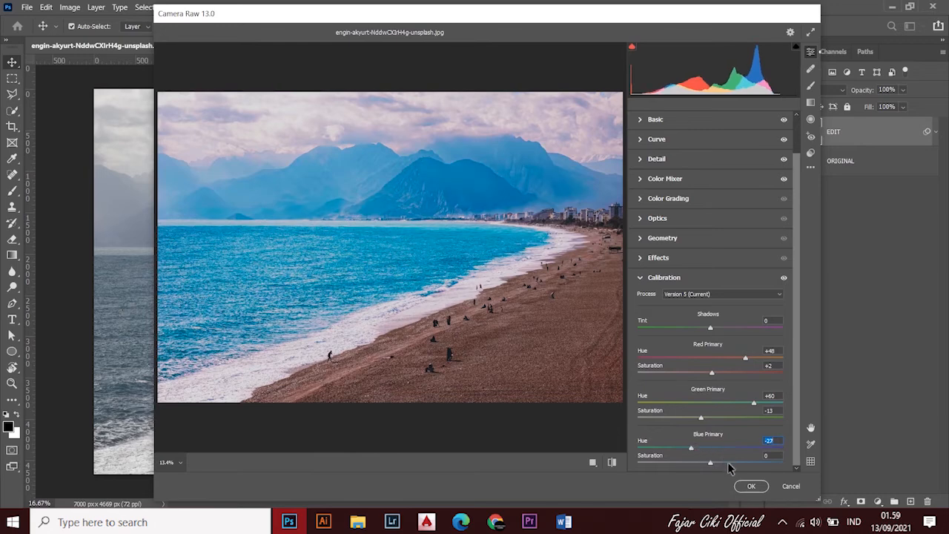
pyautogui.moveTo(713, 465); pyautogui.dragTo(708, 467)
# Step: Compare the before and after views of the photo and apply the Camera Raw filter to the EDIT layer
pyautogui.click(593, 462)
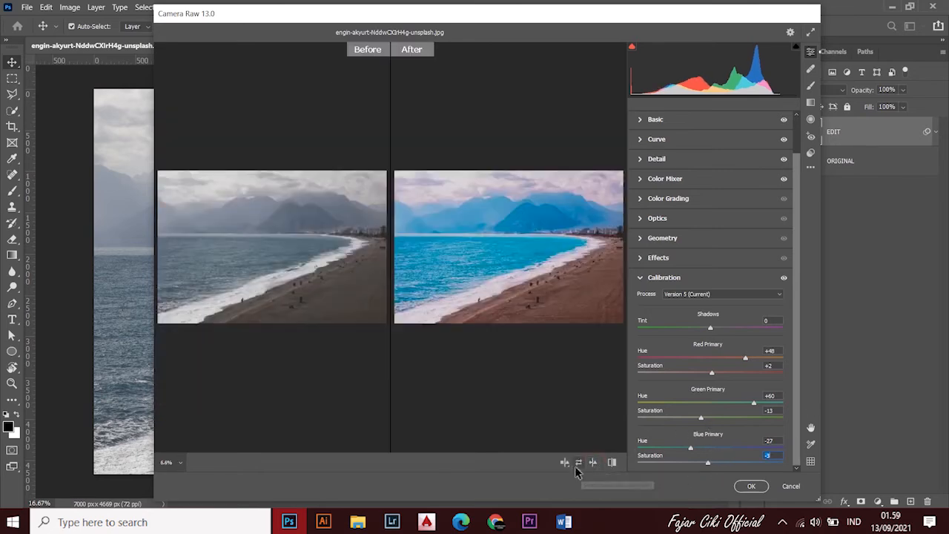
pyautogui.click(566, 463)
pyautogui.click(566, 463)
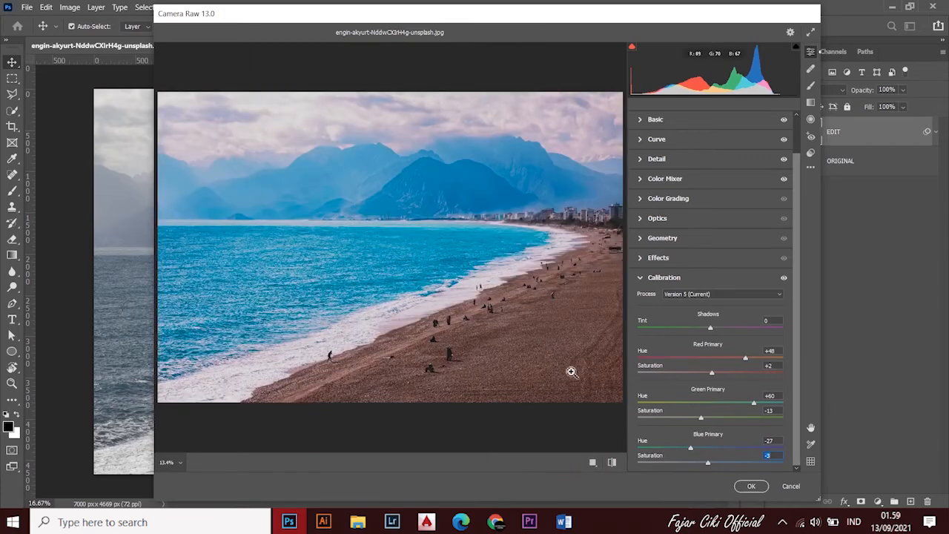
pyautogui.click(752, 488)
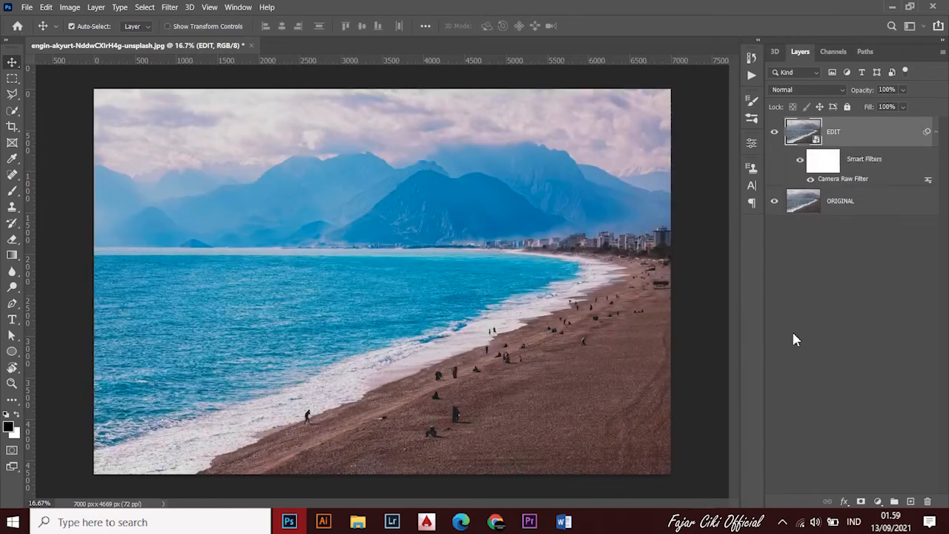
# Step: Compare the graded photo with the original by hiding and showing the EDIT layer
pyautogui.click(775, 134)
pyautogui.click(775, 134)
pyautogui.click(776, 134)
pyautogui.click(775, 133)
# Step: Add a Color Balance adjustment layer above the EDIT layer and clip it to that layer
pyautogui.click(878, 501)
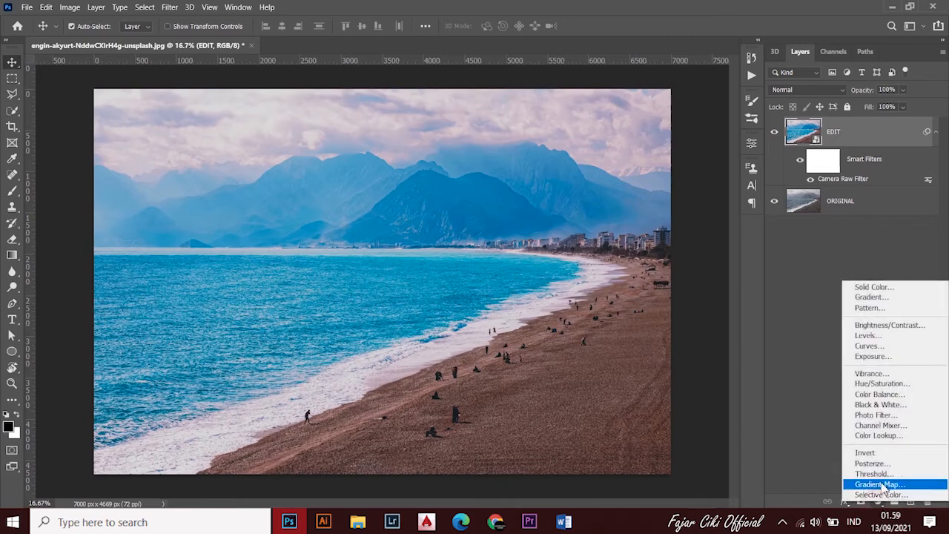
pyautogui.click(875, 395)
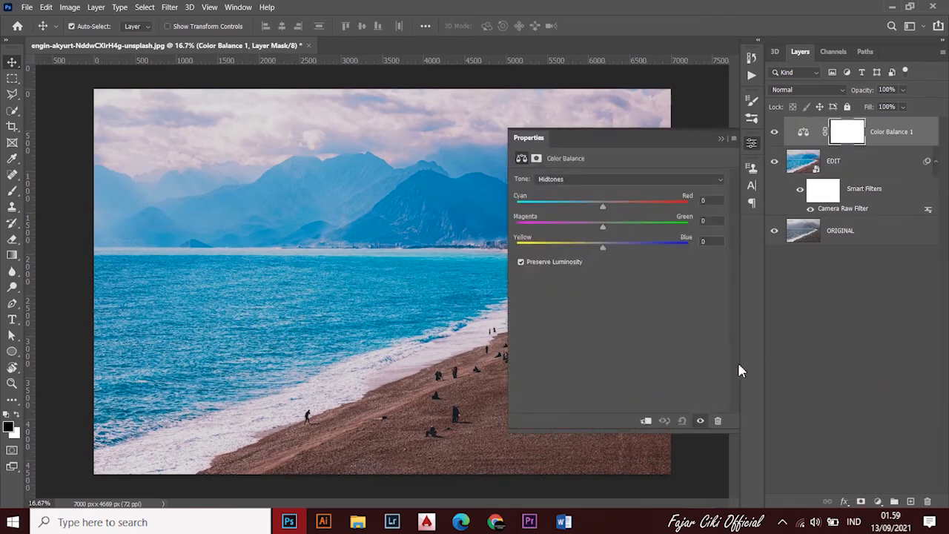
pyautogui.click(645, 421)
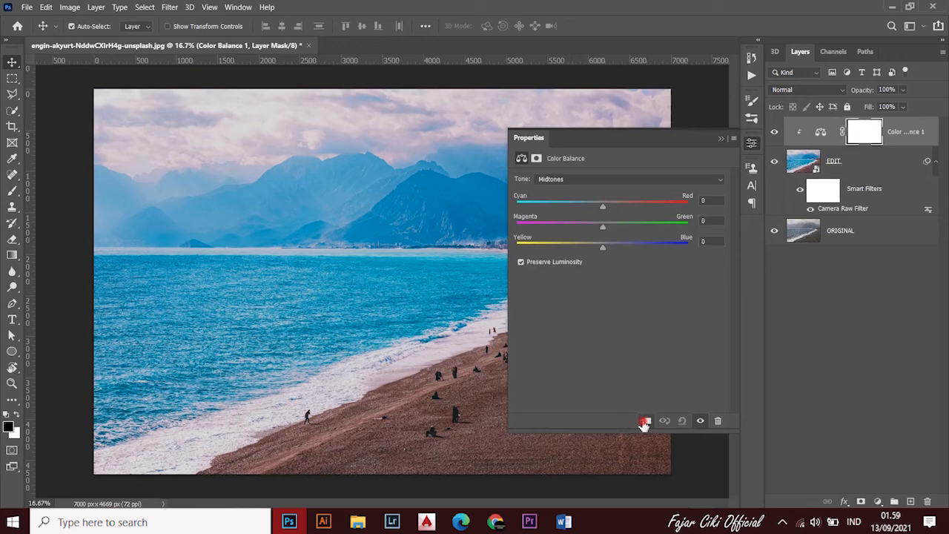
# Step: Set the Color Balance shadows to -6 on Magenta–Green and shift the midtones slightly toward cyan
pyautogui.click(580, 181)
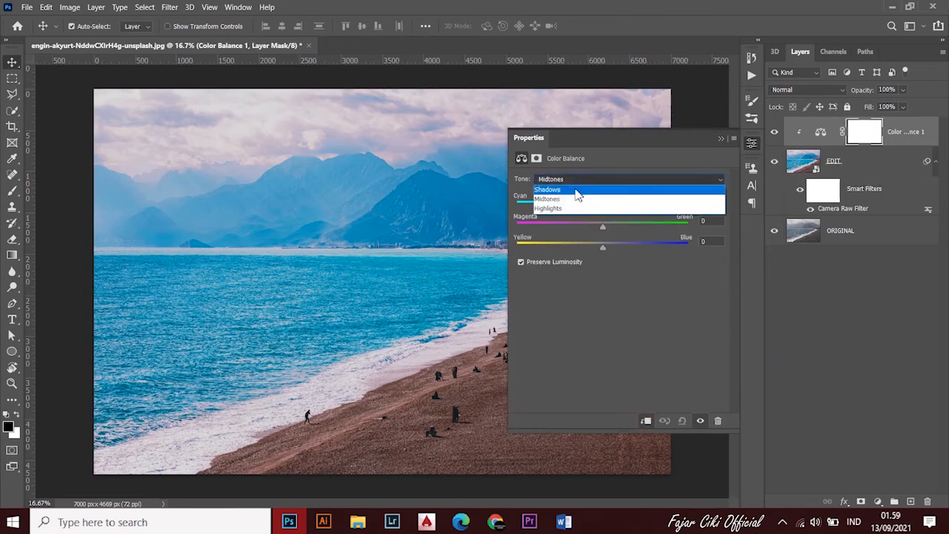
pyautogui.click(578, 191)
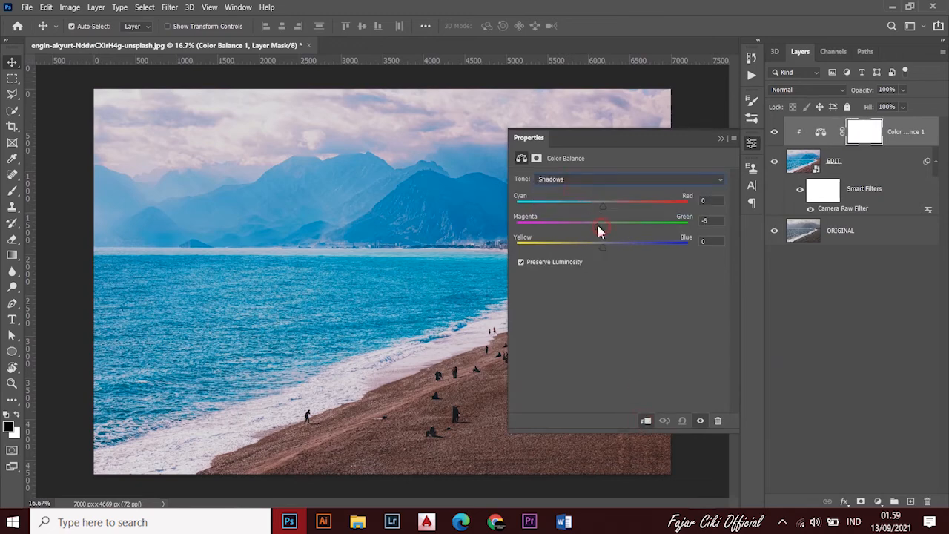
pyautogui.click(612, 182)
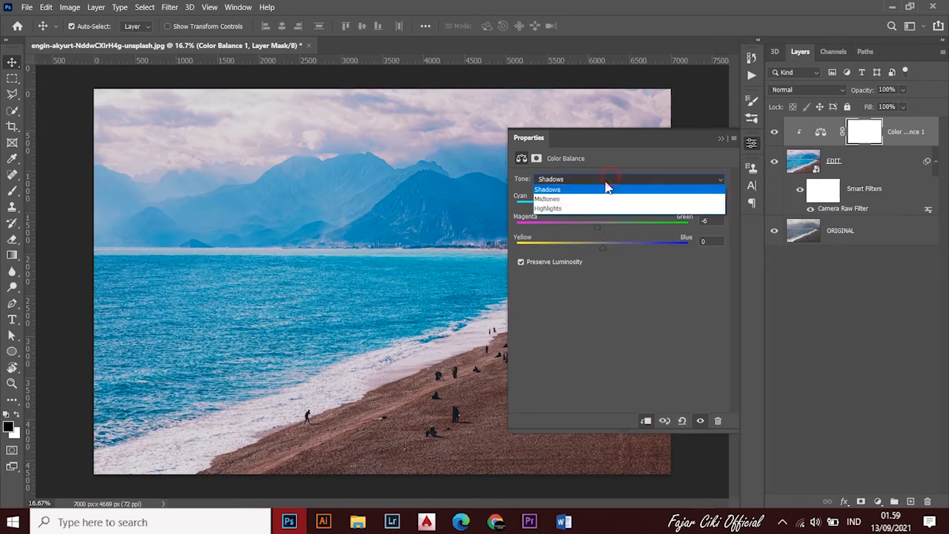
pyautogui.click(588, 204)
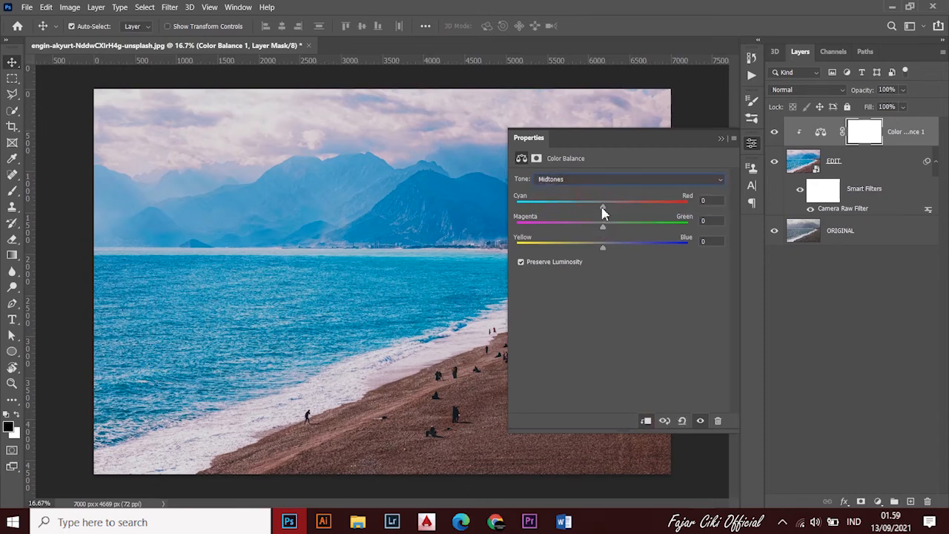
pyautogui.moveTo(603, 213); pyautogui.dragTo(591, 213)
# Step: Set the Color Balance highlights to -14 on Magenta–Green and +6 on Yellow–Blue, and collapse the adjustment's properties
pyautogui.click(634, 177)
pyautogui.click(575, 211)
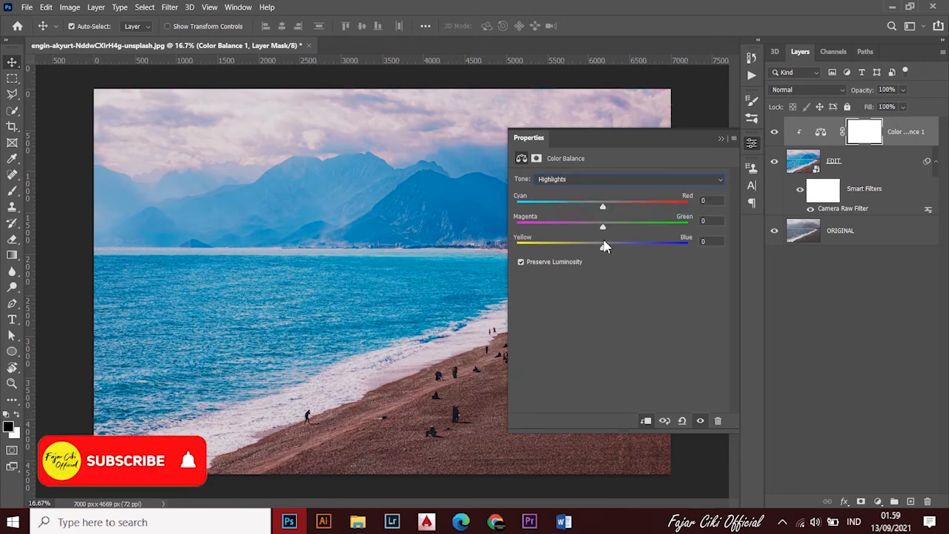
pyautogui.moveTo(603, 226); pyautogui.dragTo(607, 247)
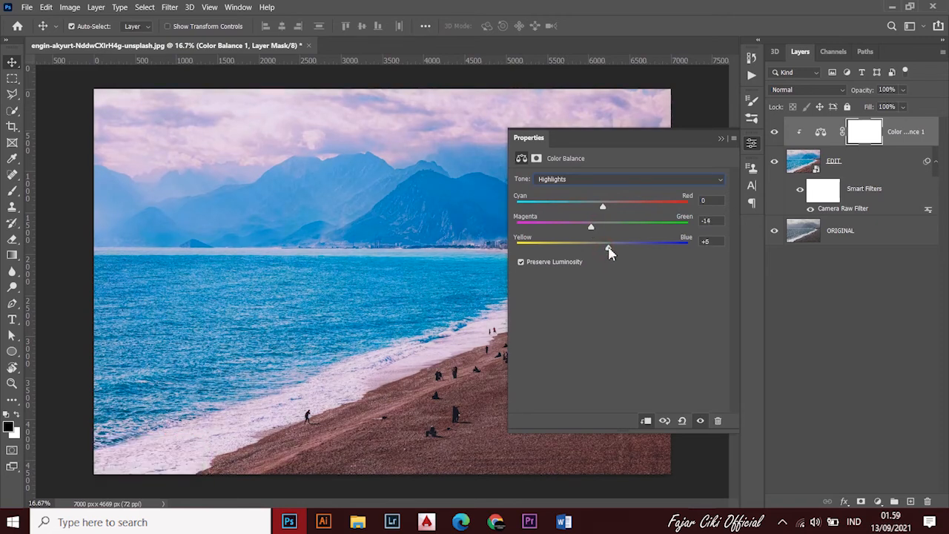
pyautogui.click(721, 140)
# Step: Check the effect of the Color Balance adjustment by hiding and showing its layer twice
pyautogui.click(774, 135)
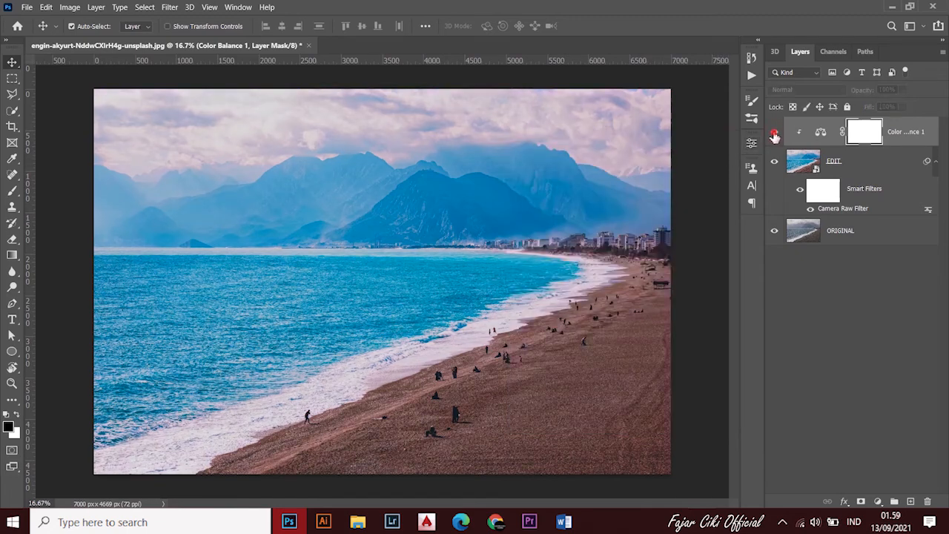
pyautogui.click(774, 135)
pyautogui.click(774, 136)
pyautogui.click(773, 136)
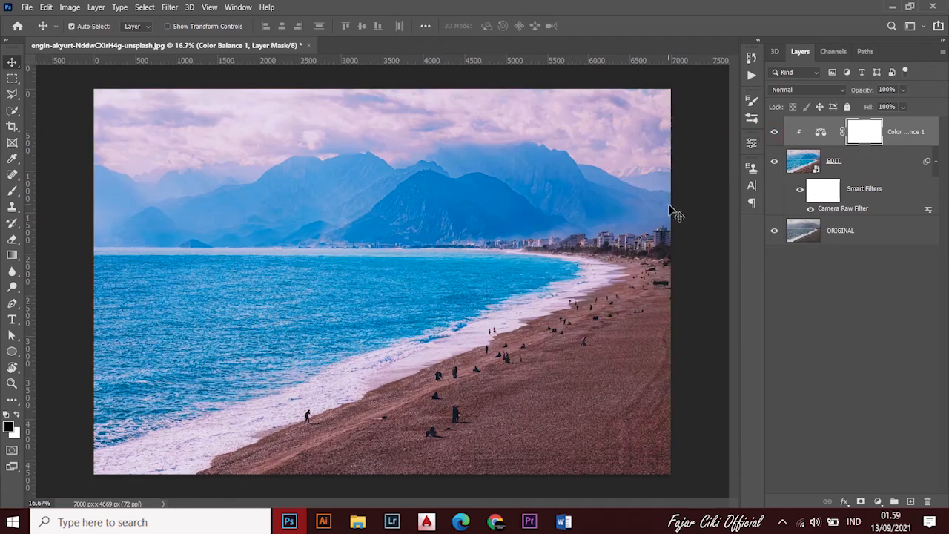
# Step: Inspect the finished grade and compare it with the original photo by toggling the EDIT layer's visibility
pyautogui.hotkey('ctrl', '-')
pyautogui.hotkey('ctrl', '-')
pyautogui.hotkey('ctrl', '+')
pyautogui.hotkey('ctrl', '+')
pyautogui.hotkey('ctrl', '+')
pyautogui.hotkey('ctrl', '-')
pyautogui.click(777, 161)
pyautogui.click(776, 162)
pyautogui.click(777, 162)
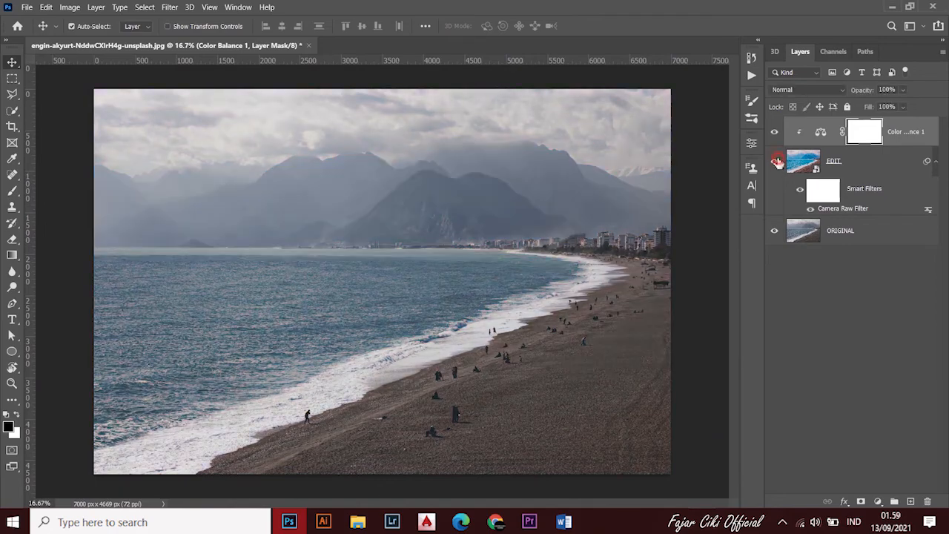
pyautogui.click(777, 161)
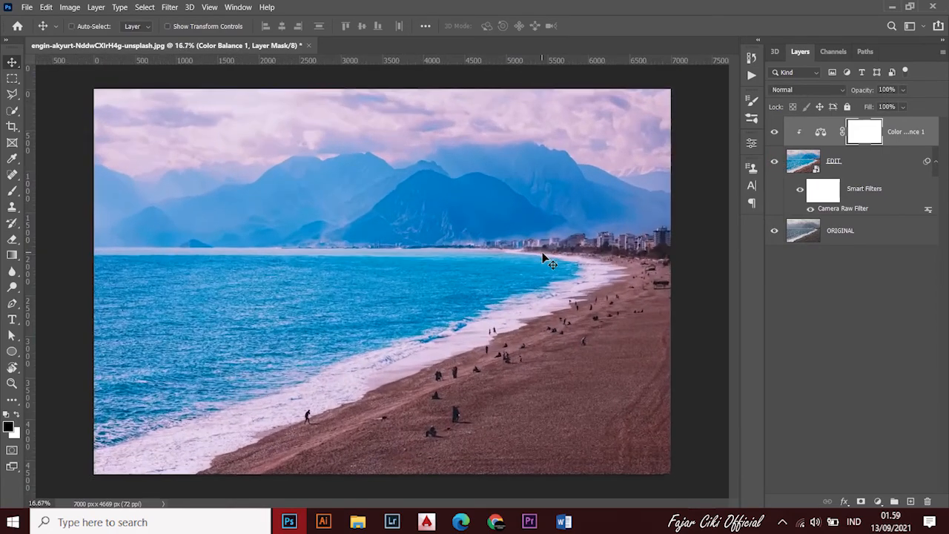